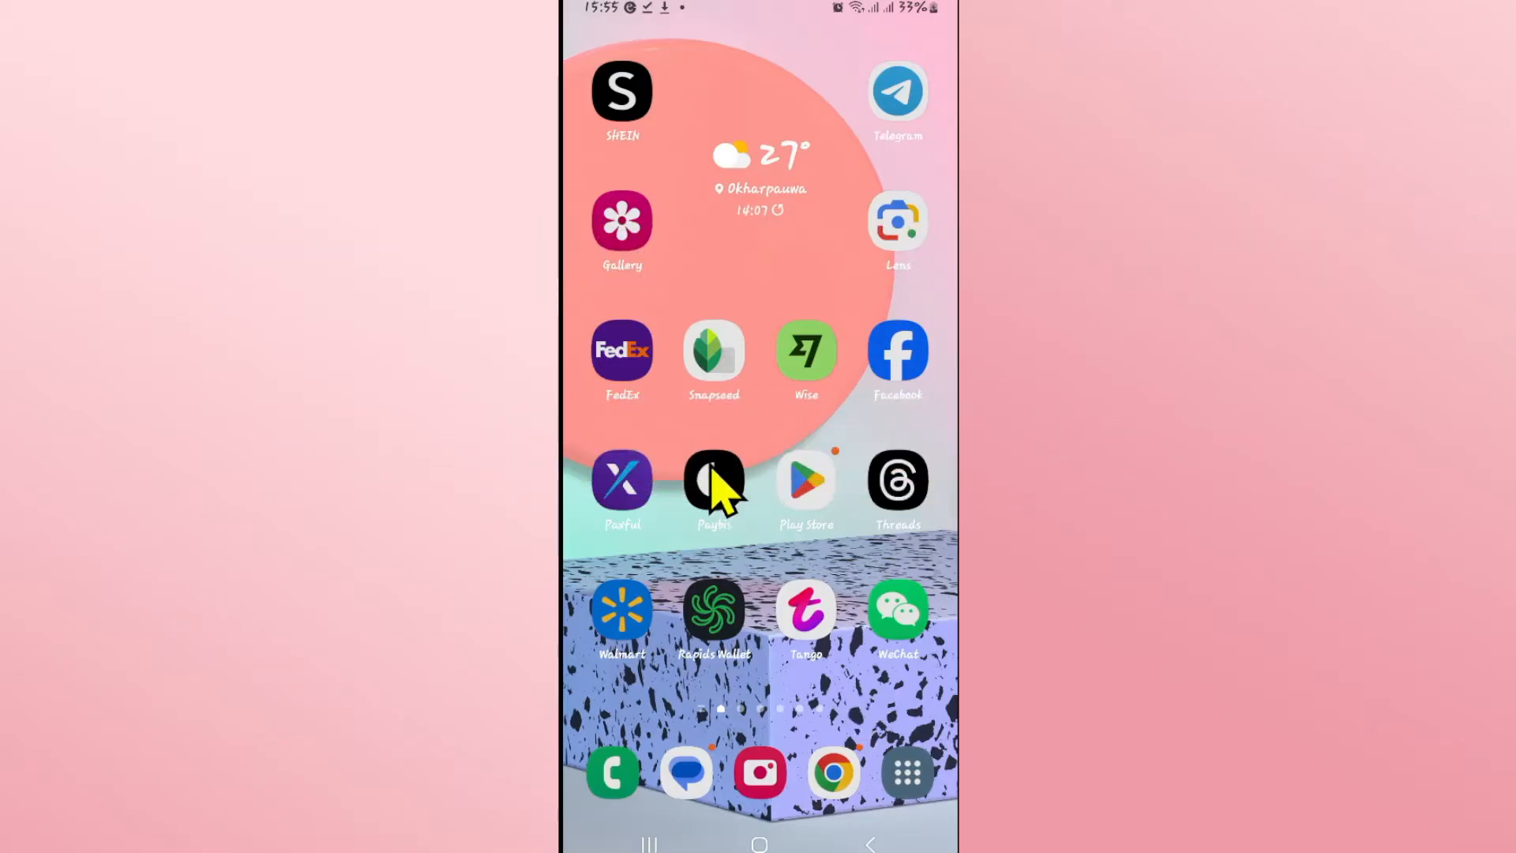
# Step: Launch Snapseed from the Android home screen
pyautogui.click(710, 379)
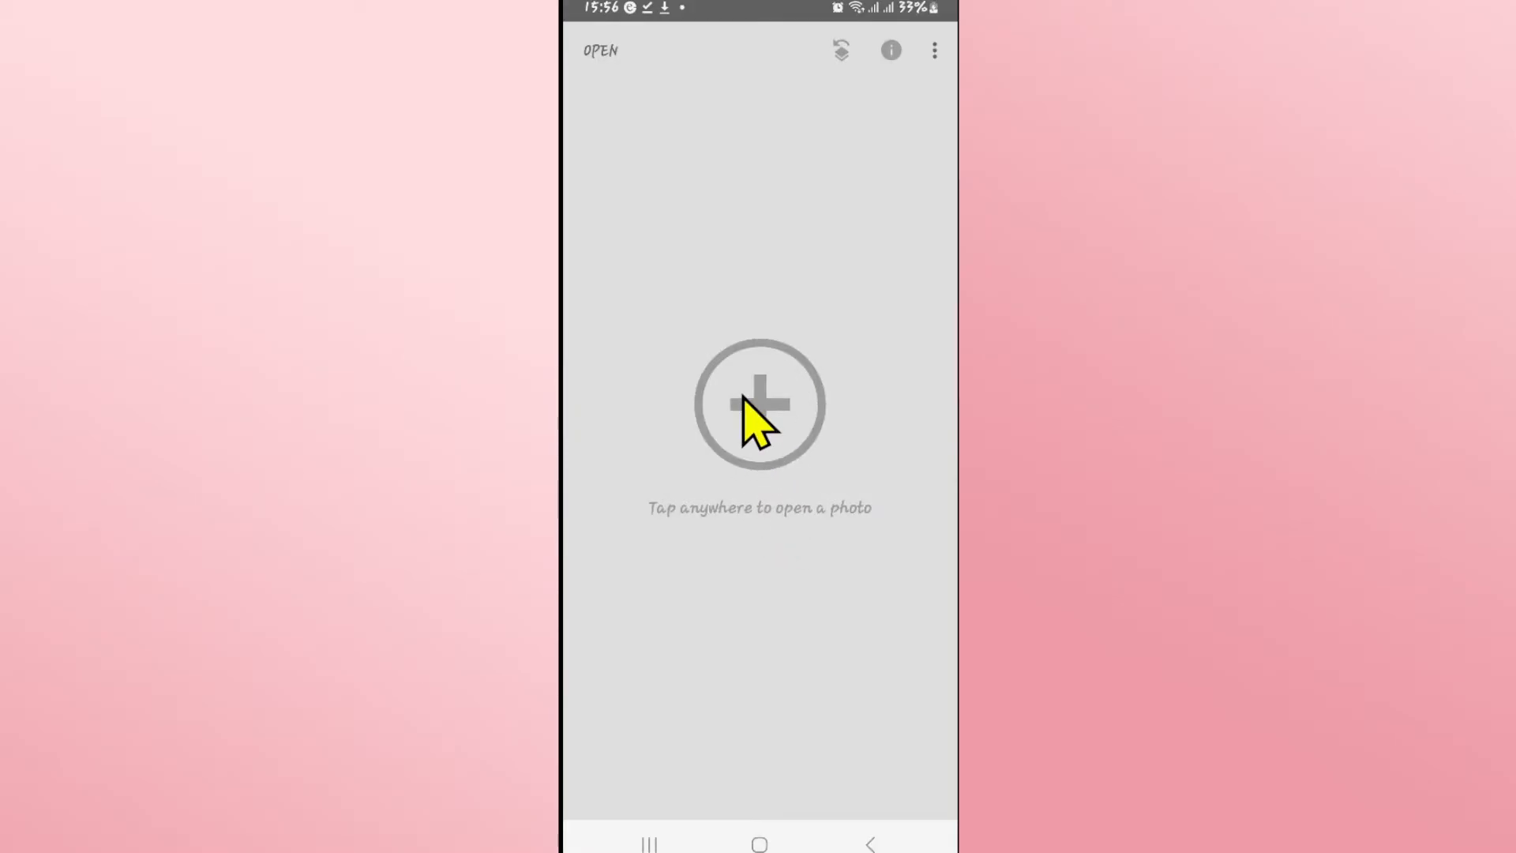
# Step: Open the red SUV photo and bring up the editing tools list
pyautogui.click(743, 397)
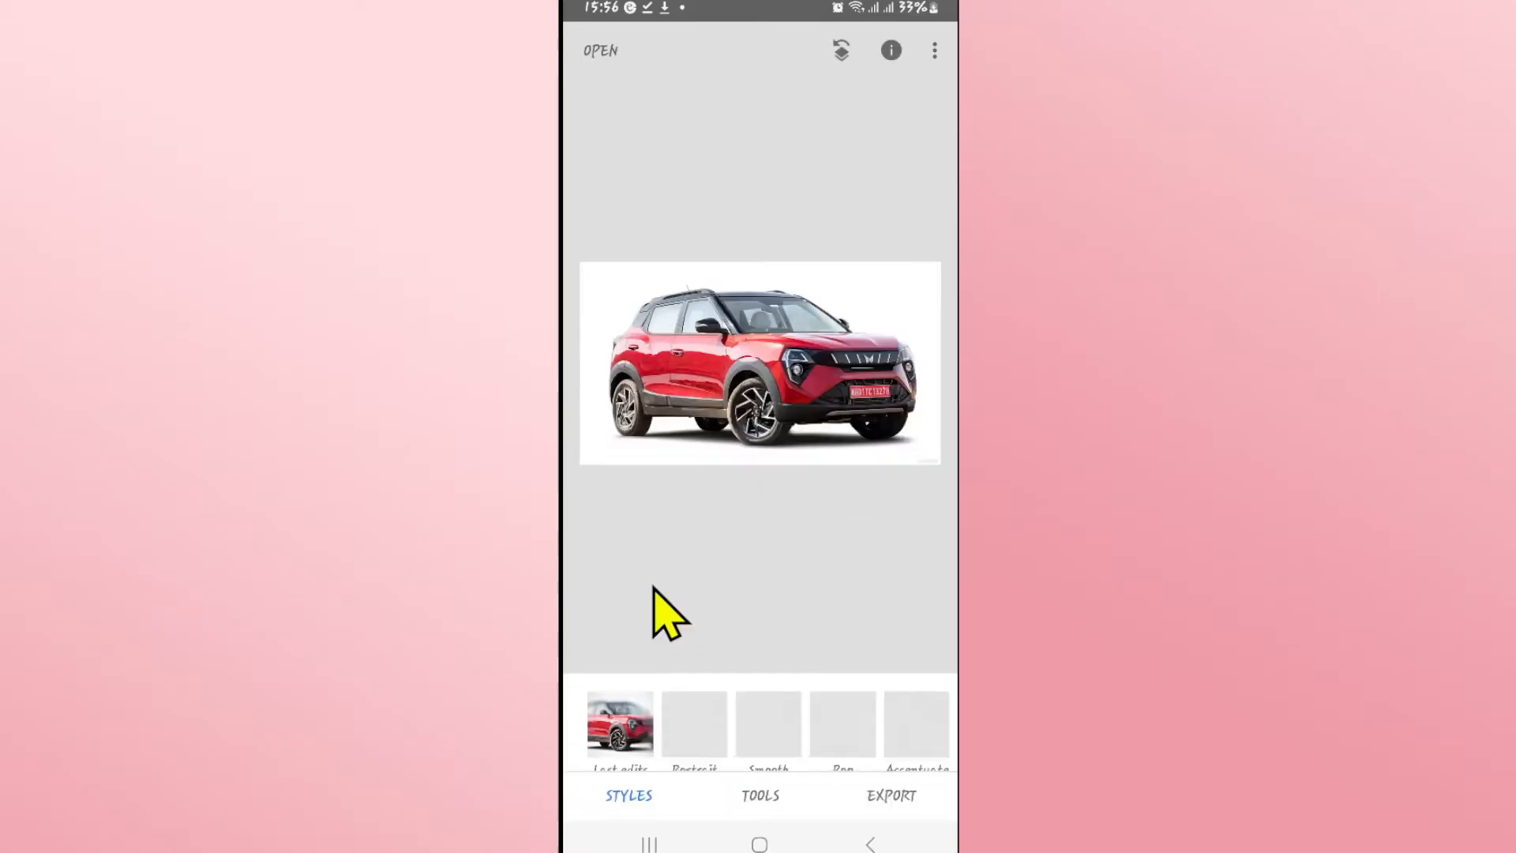
pyautogui.click(756, 794)
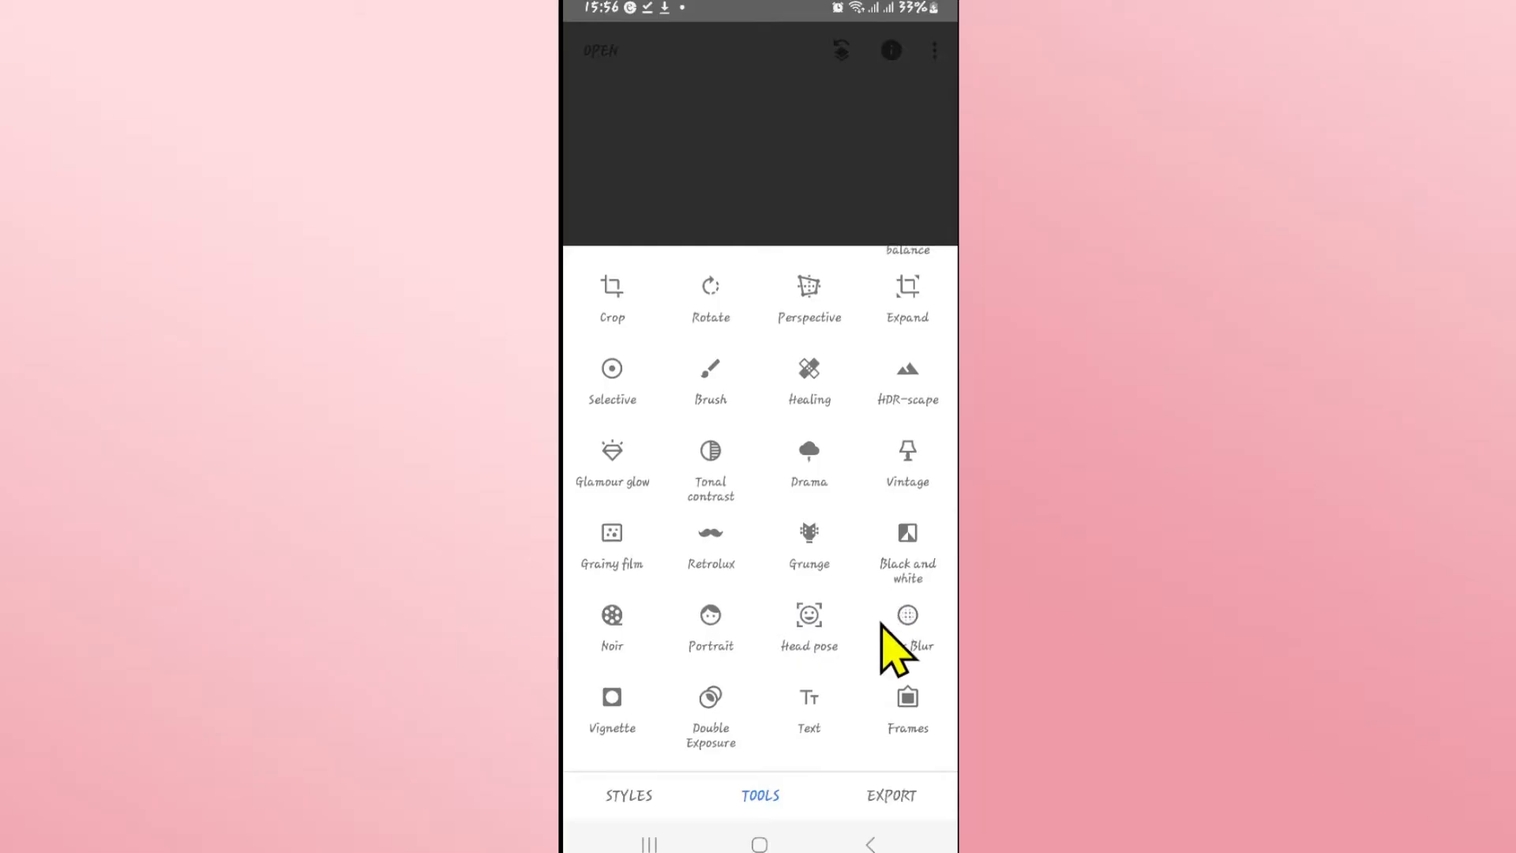
# Step: Start Lens Blur with a horizontal band shape and raise Blur strength to +100
pyautogui.click(902, 627)
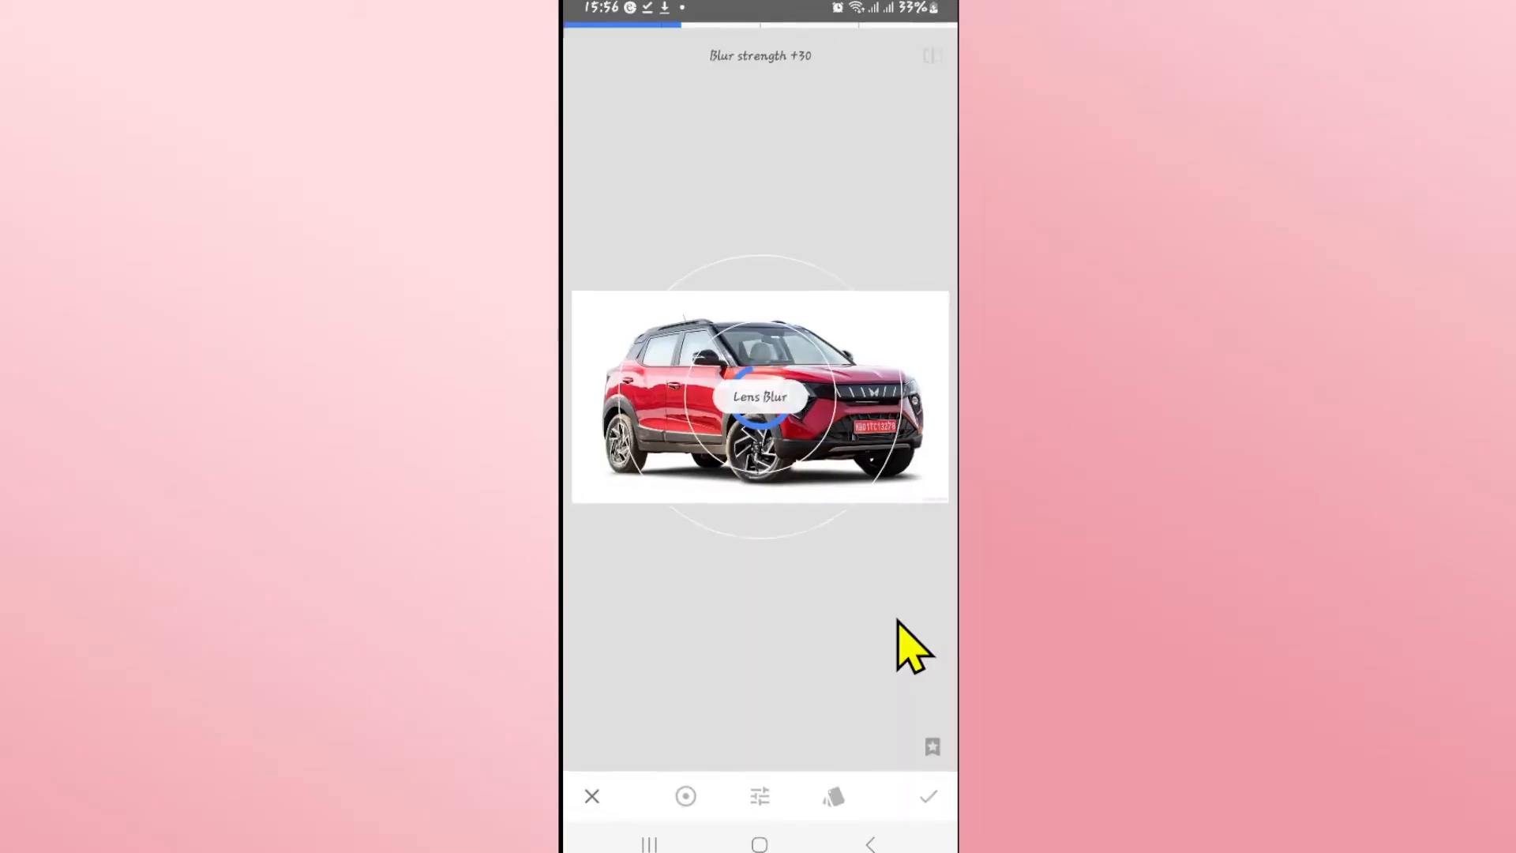
pyautogui.click(685, 796)
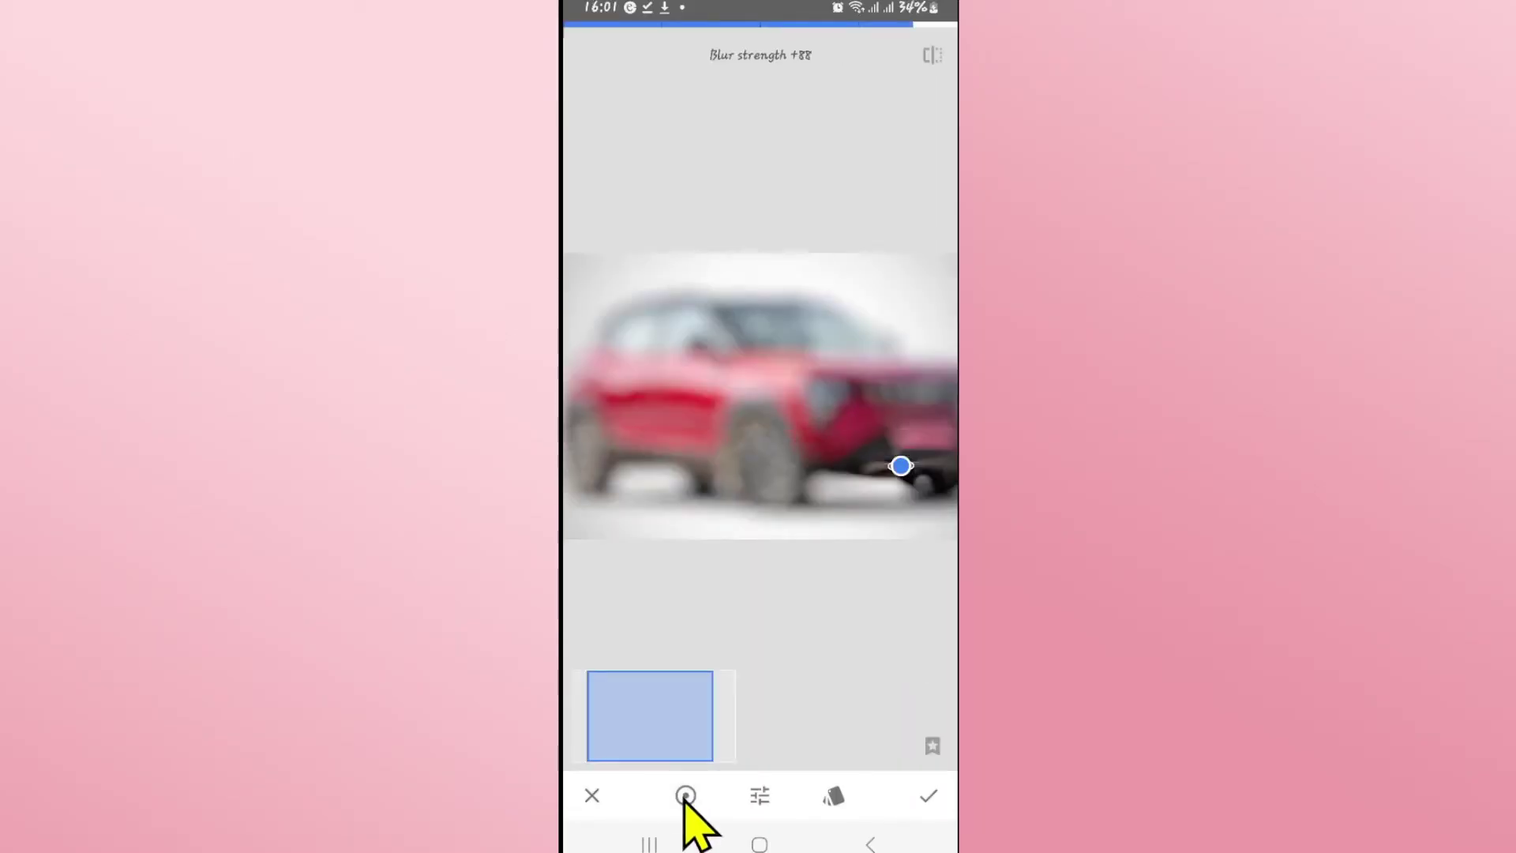
pyautogui.click(683, 798)
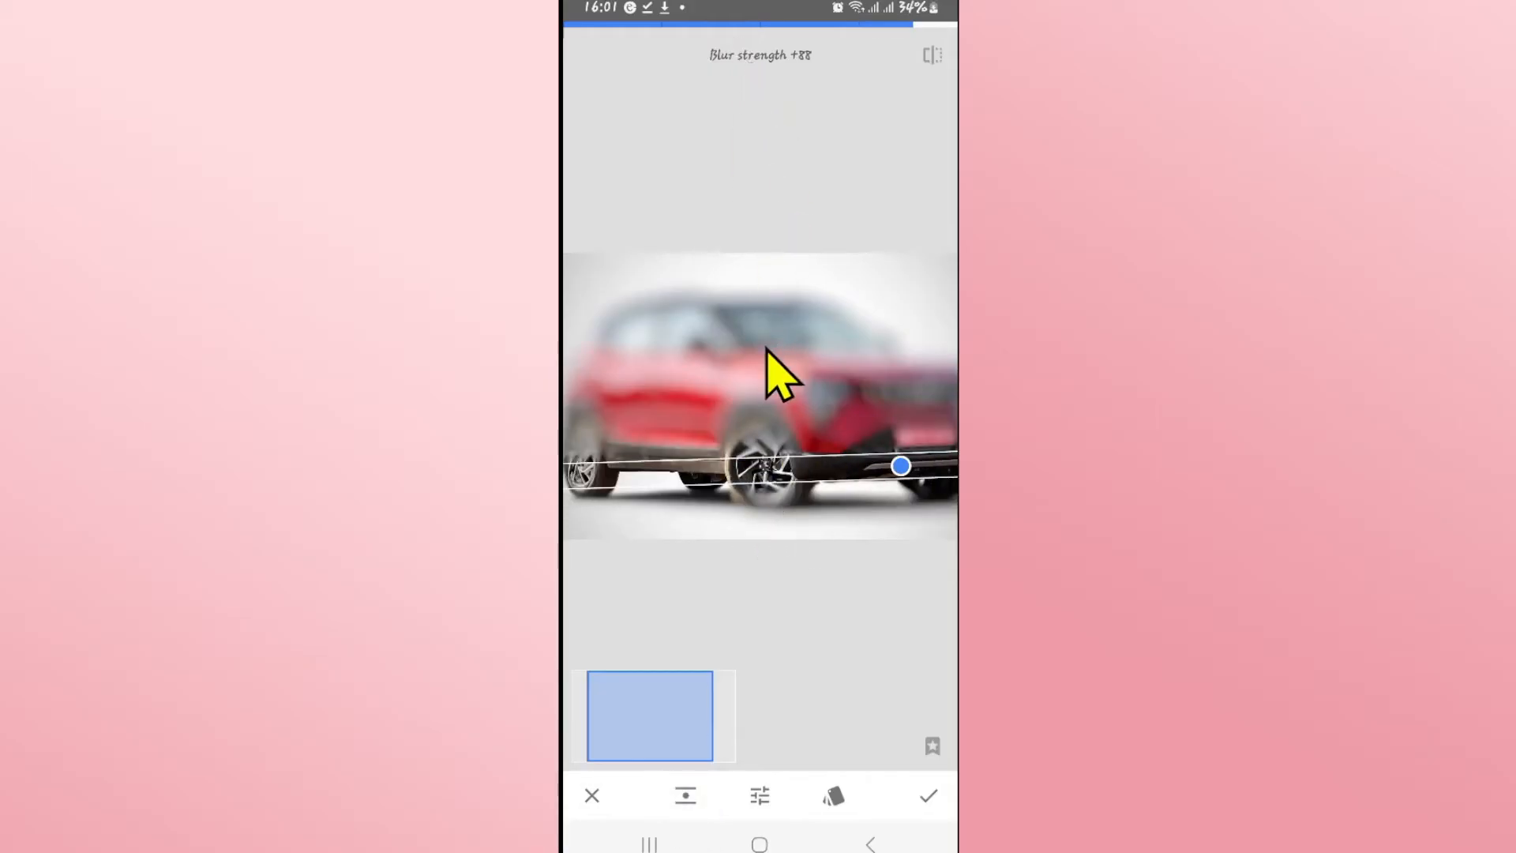
pyautogui.moveTo(739, 439)
pyautogui.mouseDown()
pyautogui.moveTo(941, 439)
pyautogui.moveTo(773, 425)
pyautogui.moveTo(789, 487)
pyautogui.mouseUp()
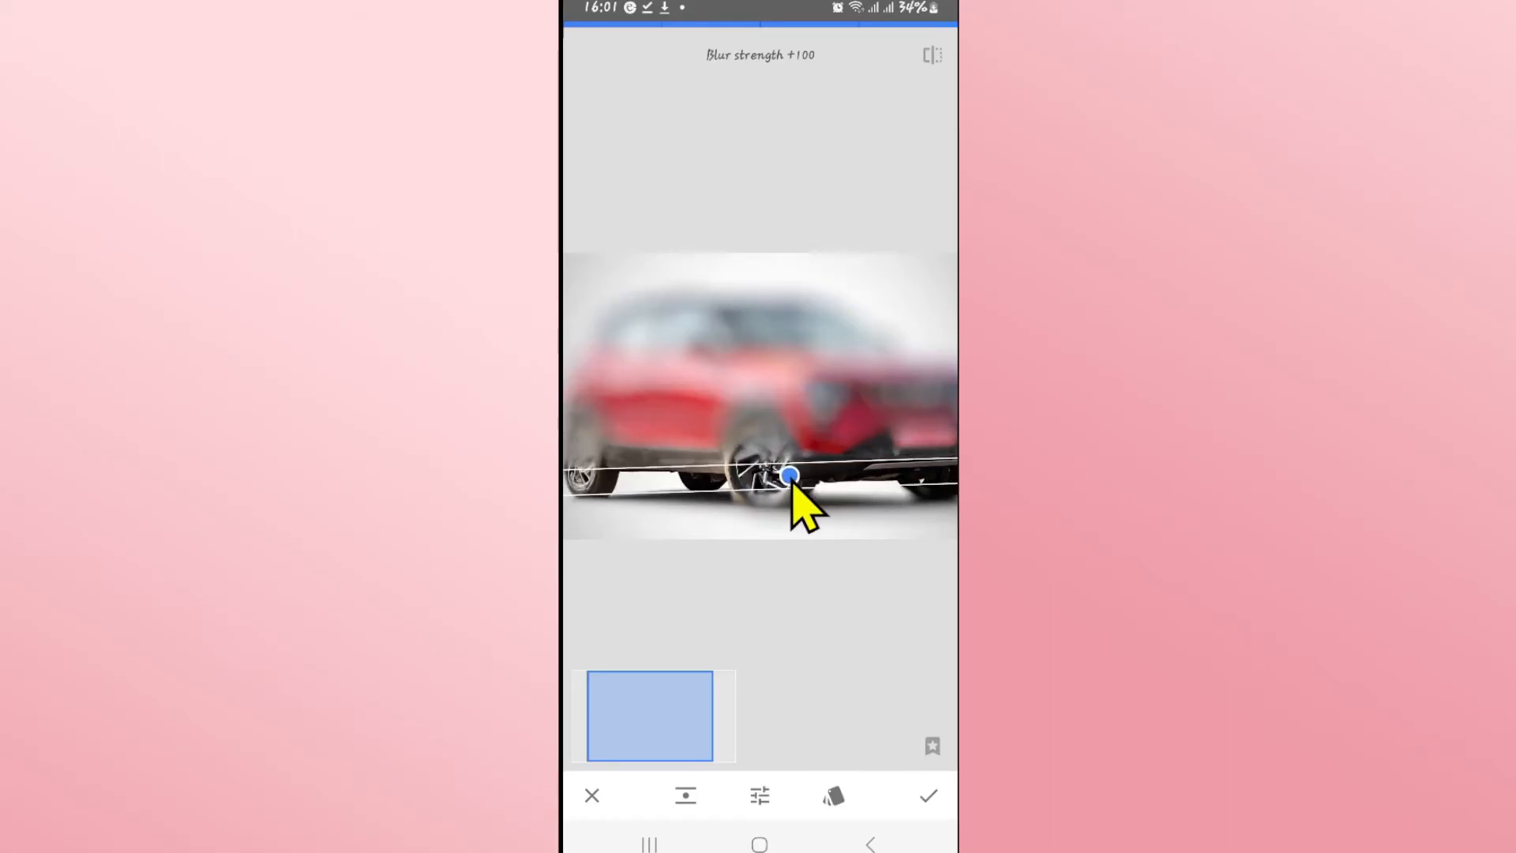
# Step: Reduce Vignette strength to +12 and lower and widen the sharp band over the wheels
pyautogui.moveTo(829, 484); pyautogui.dragTo(751, 352)
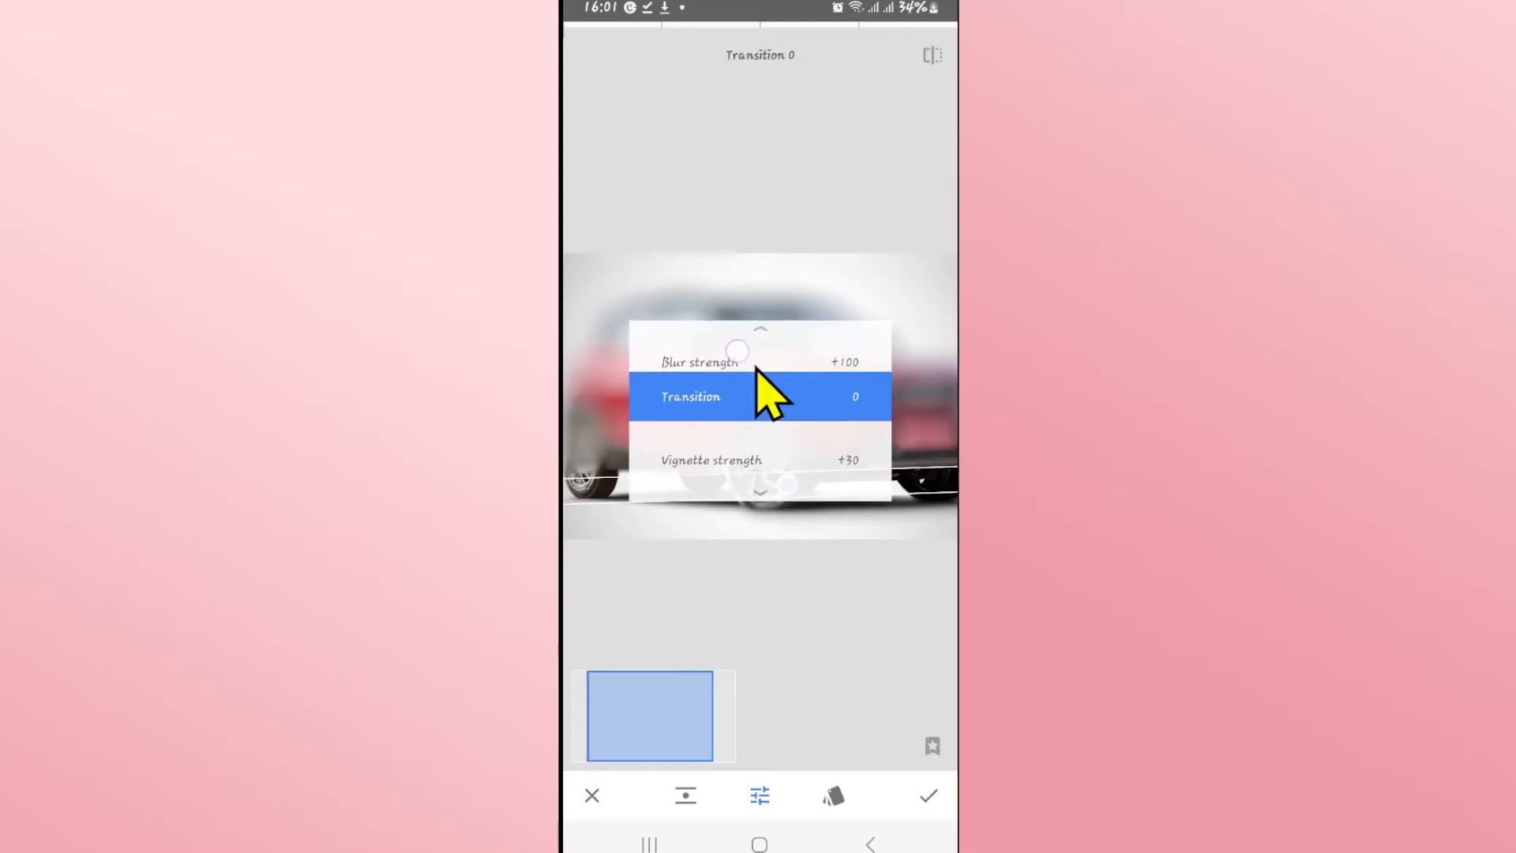
pyautogui.moveTo(737, 353); pyautogui.dragTo(738, 295)
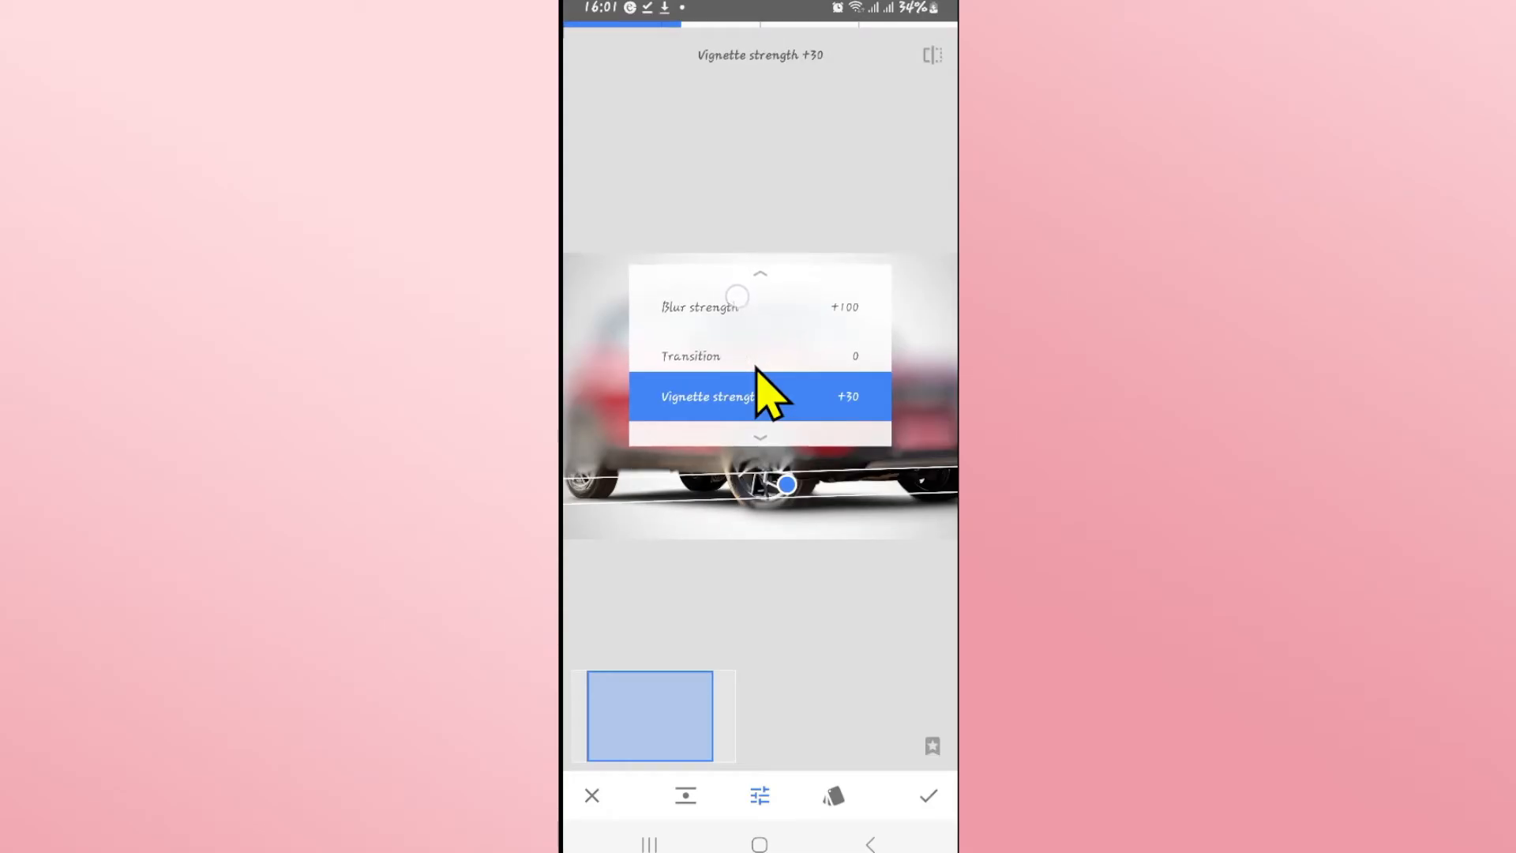
pyautogui.moveTo(758, 391)
pyautogui.mouseDown()
pyautogui.moveTo(676, 391)
pyautogui.moveTo(759, 394)
pyautogui.moveTo(758, 370)
pyautogui.mouseUp()
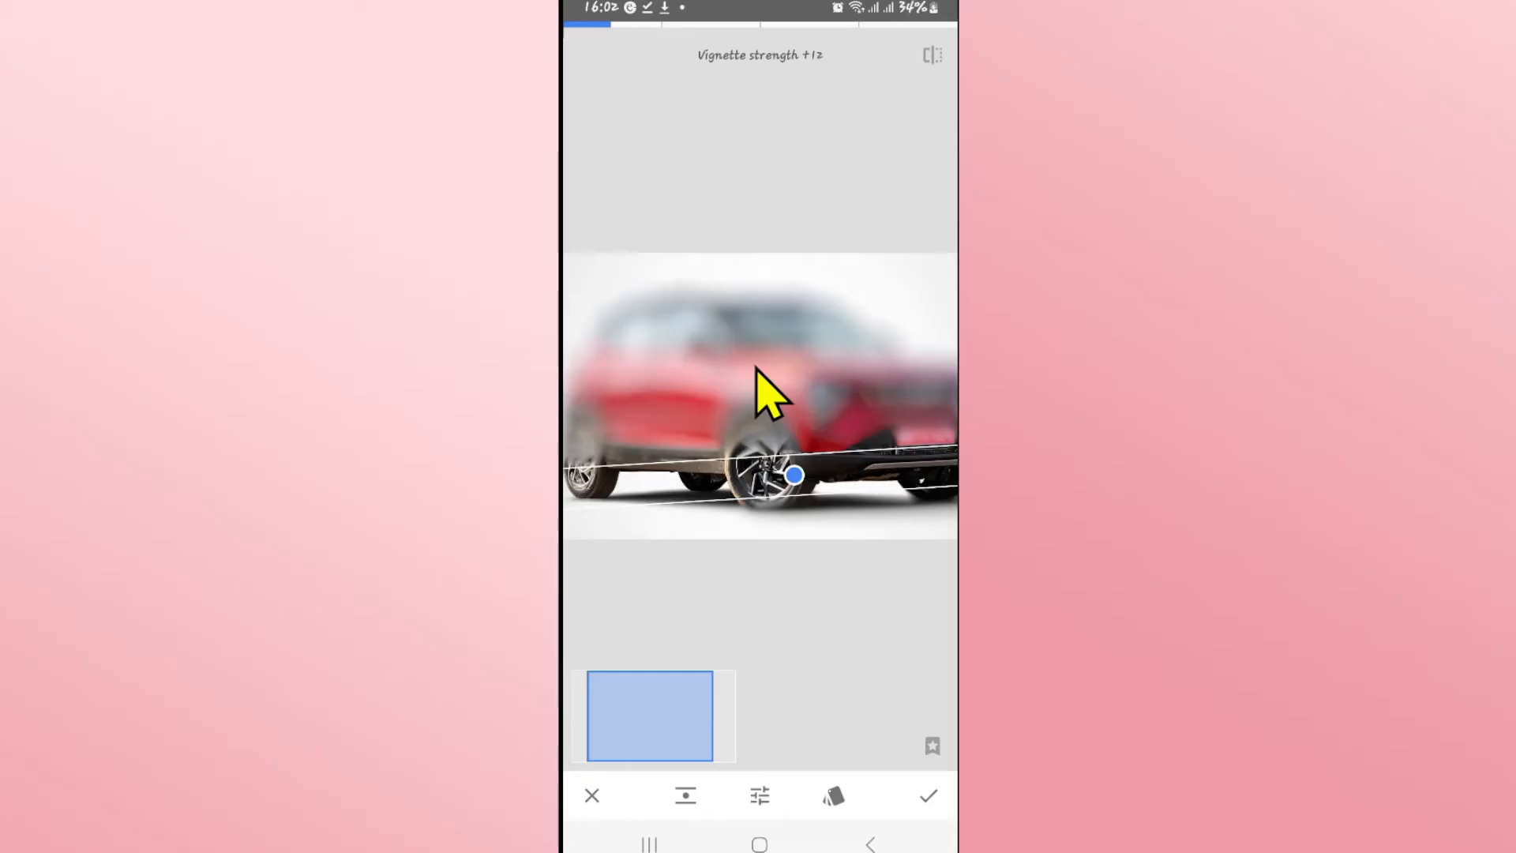
pyautogui.moveTo(767, 394); pyautogui.dragTo(767, 396)
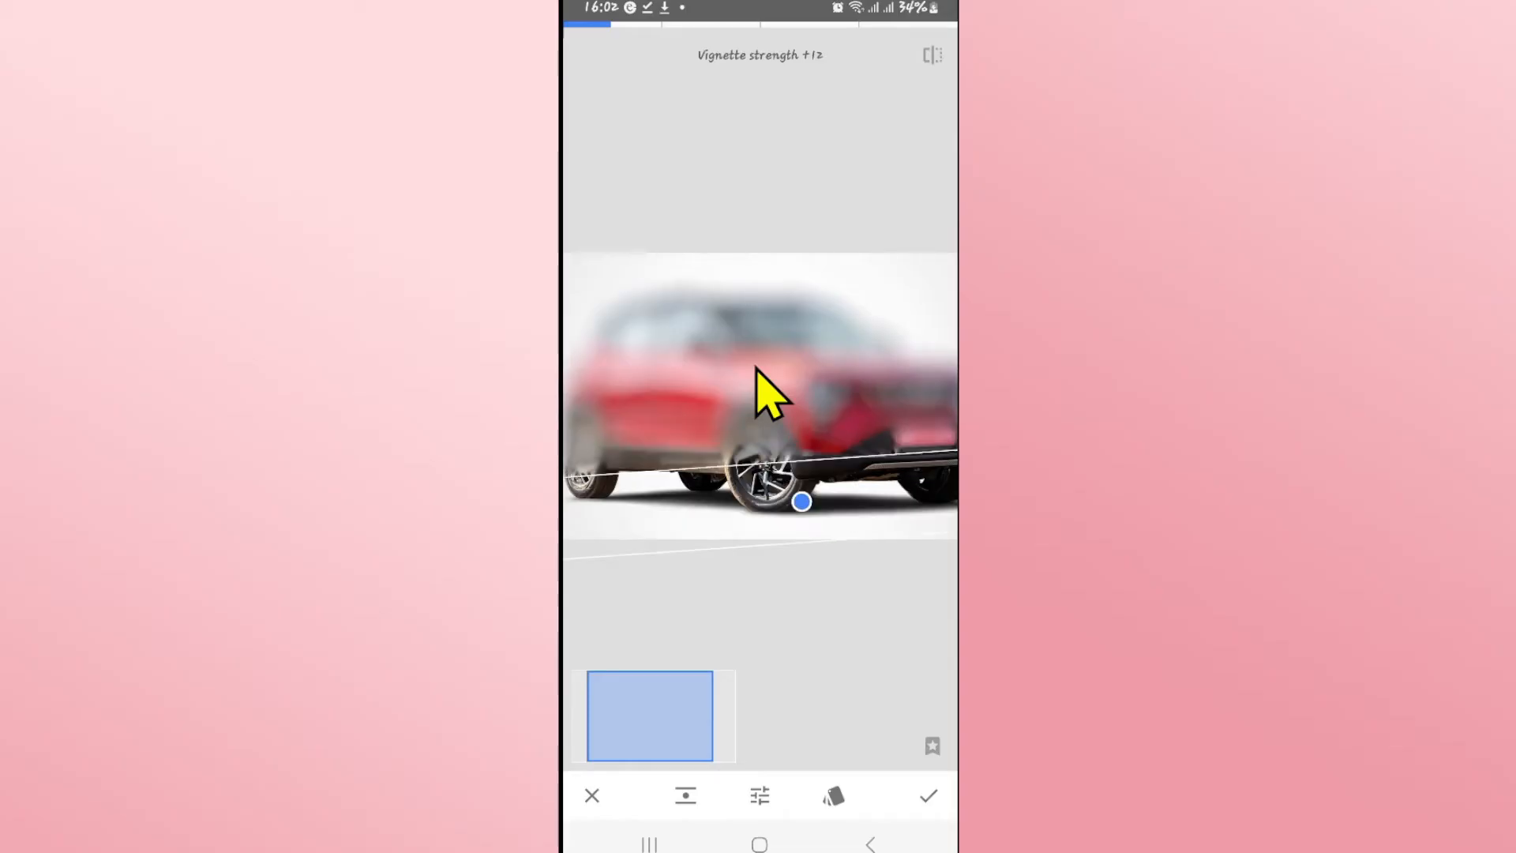
# Step: Apply the lens blur and return to the editing tools list
pyautogui.click(927, 797)
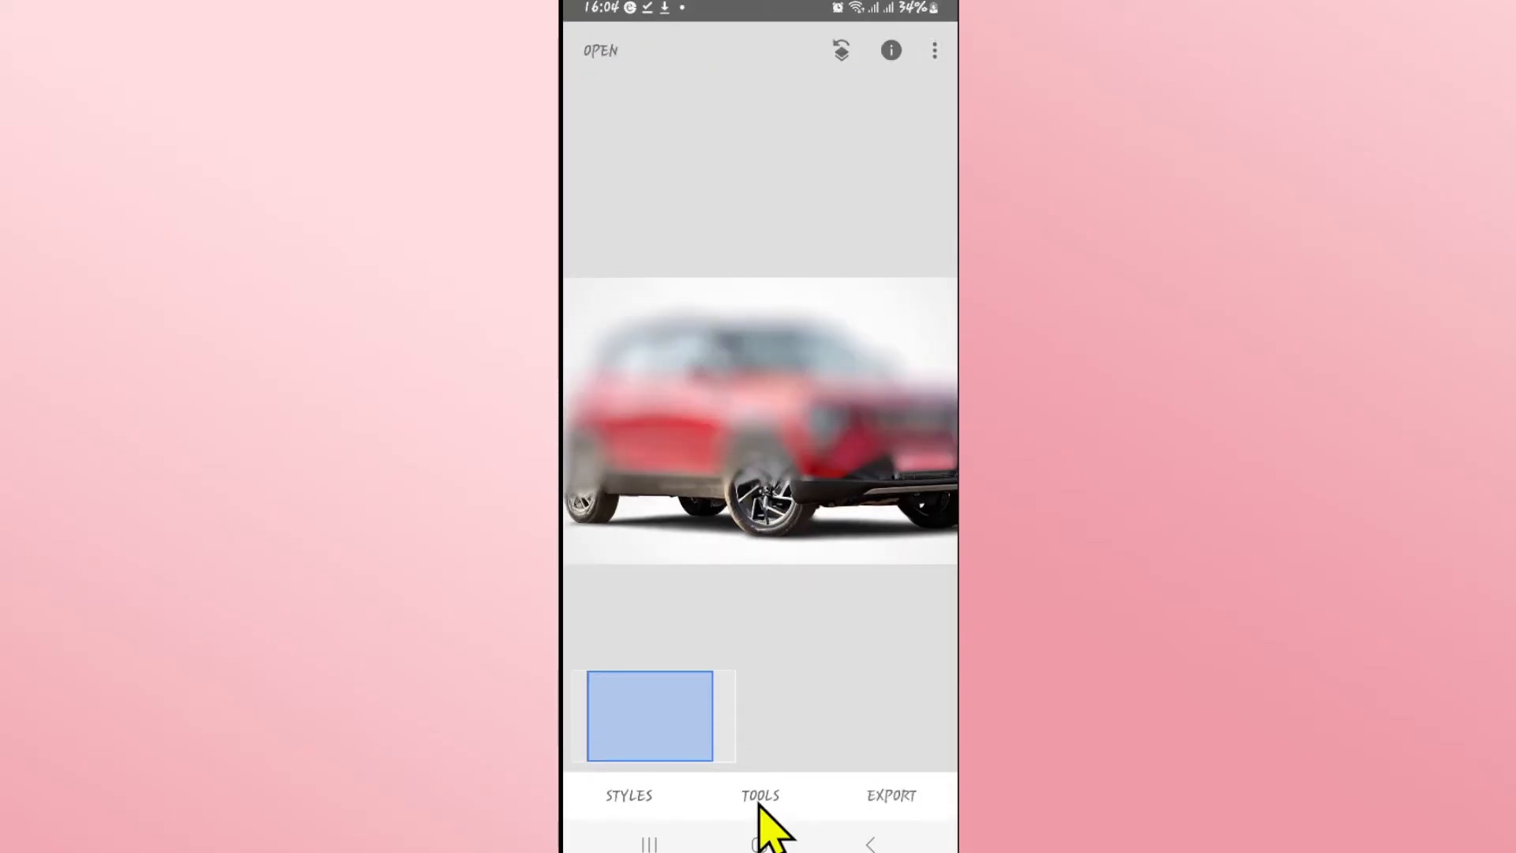
pyautogui.click(762, 815)
pyautogui.click(762, 812)
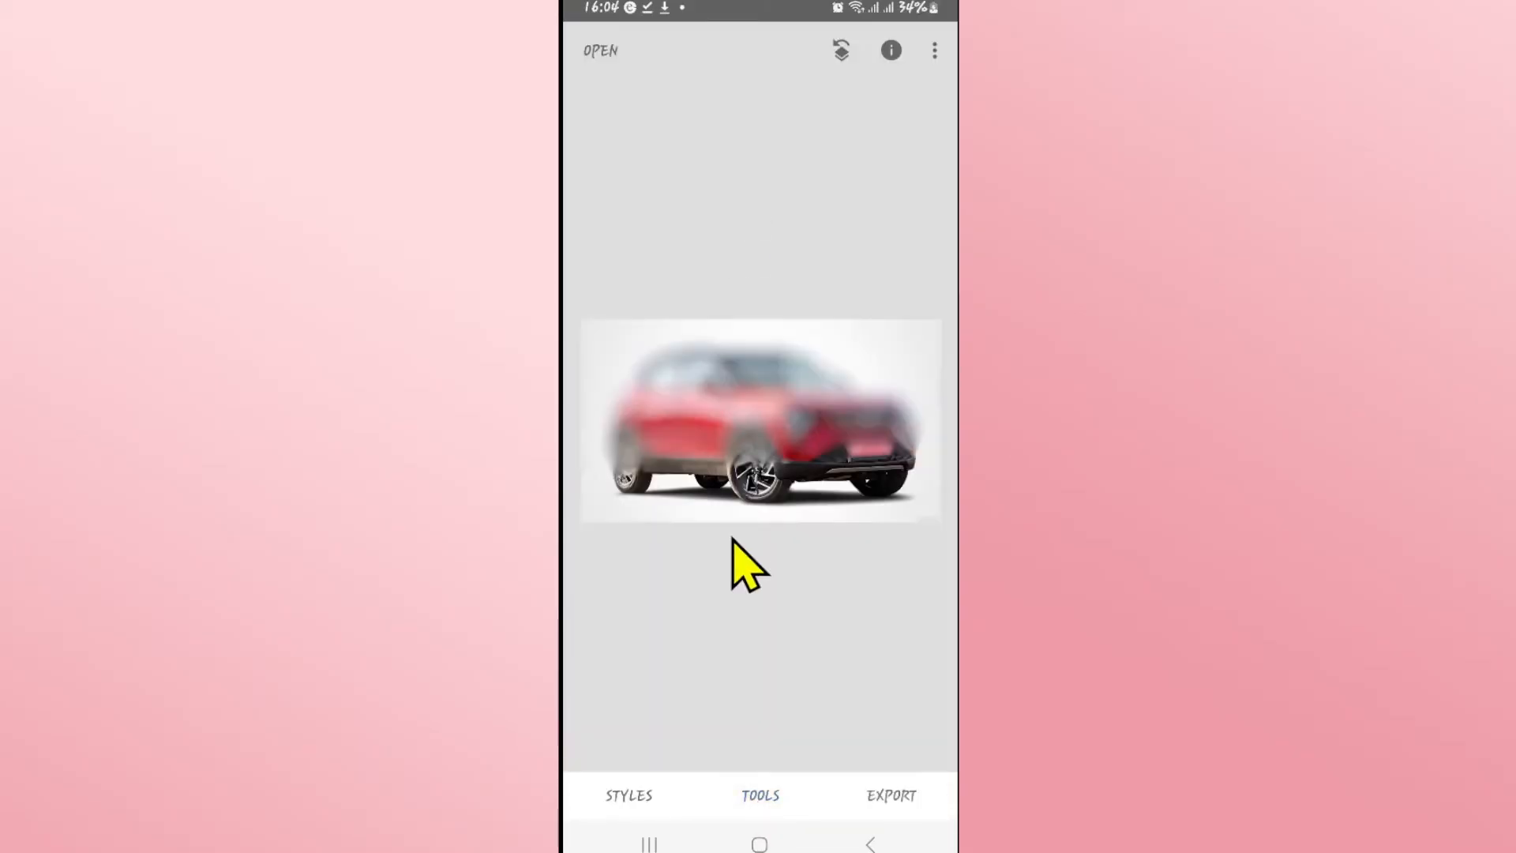
pyautogui.click(768, 796)
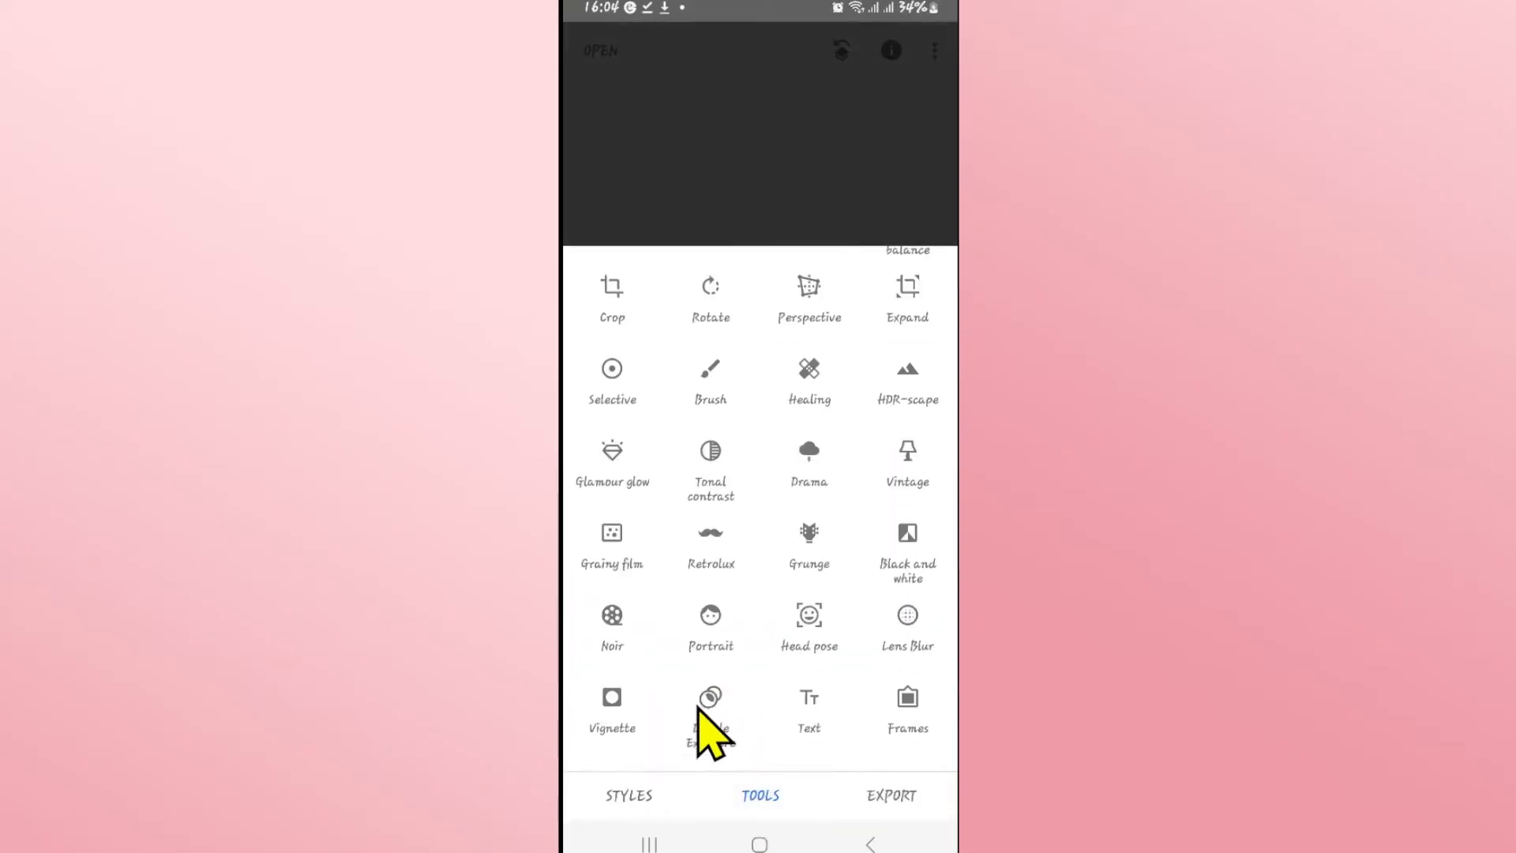
# Step: Add a Double Exposure of the sharp car photo at full opacity and apply it
pyautogui.click(711, 711)
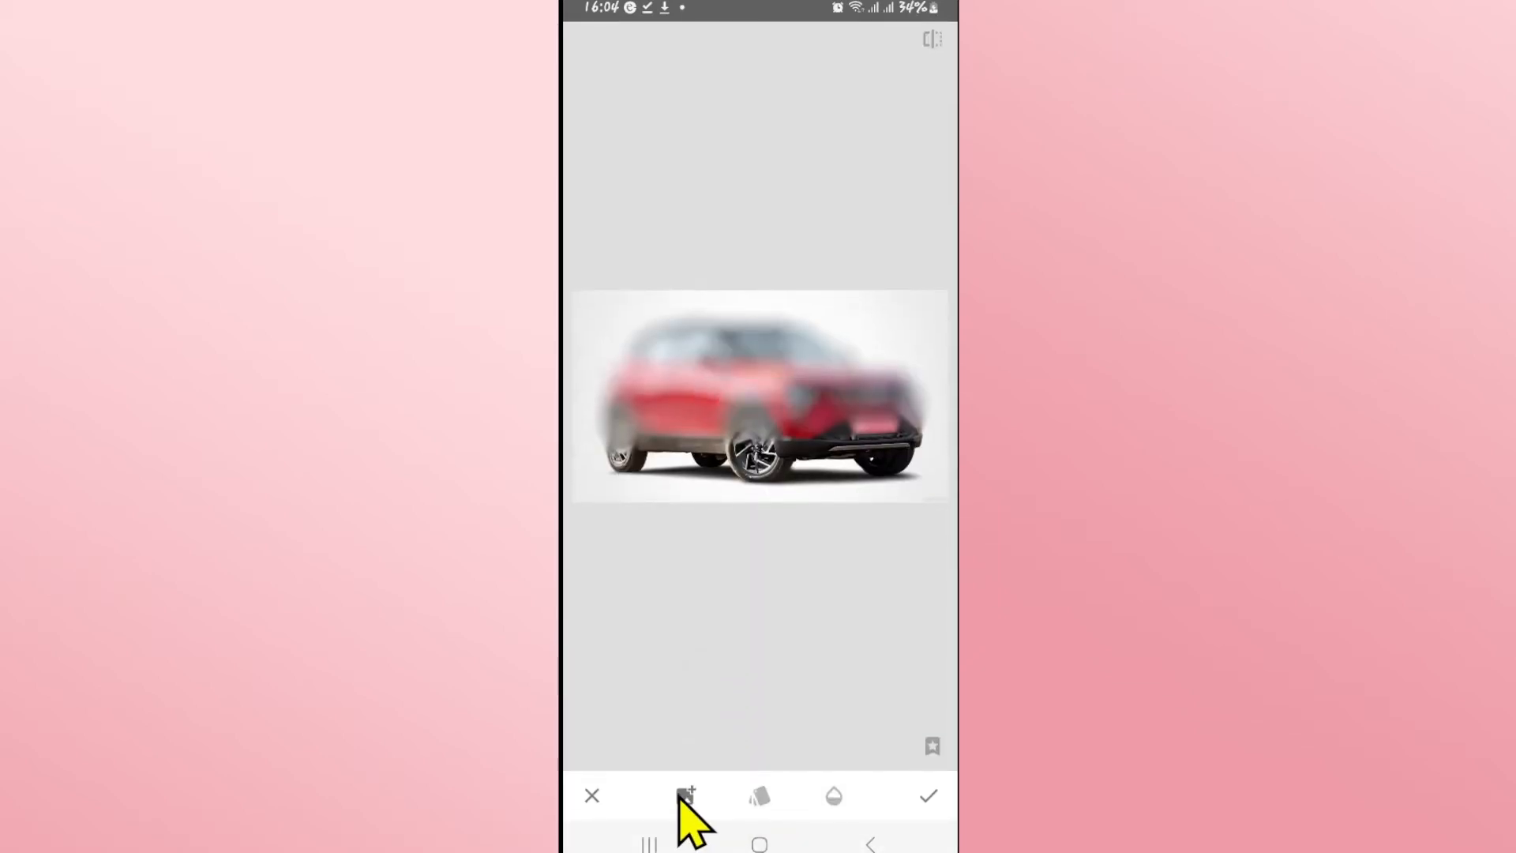
pyautogui.click(683, 794)
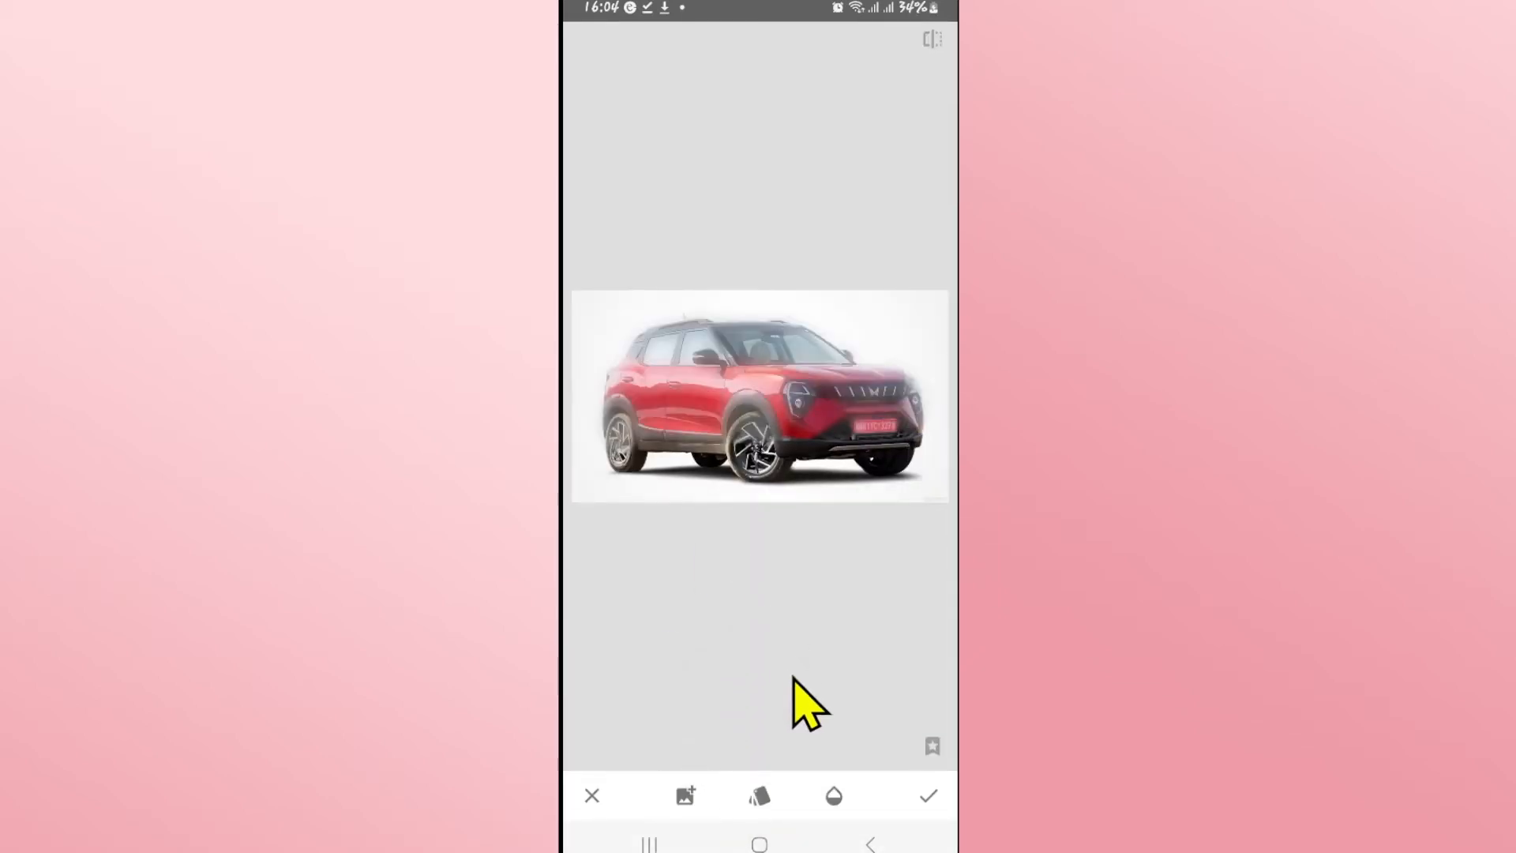
pyautogui.click(834, 797)
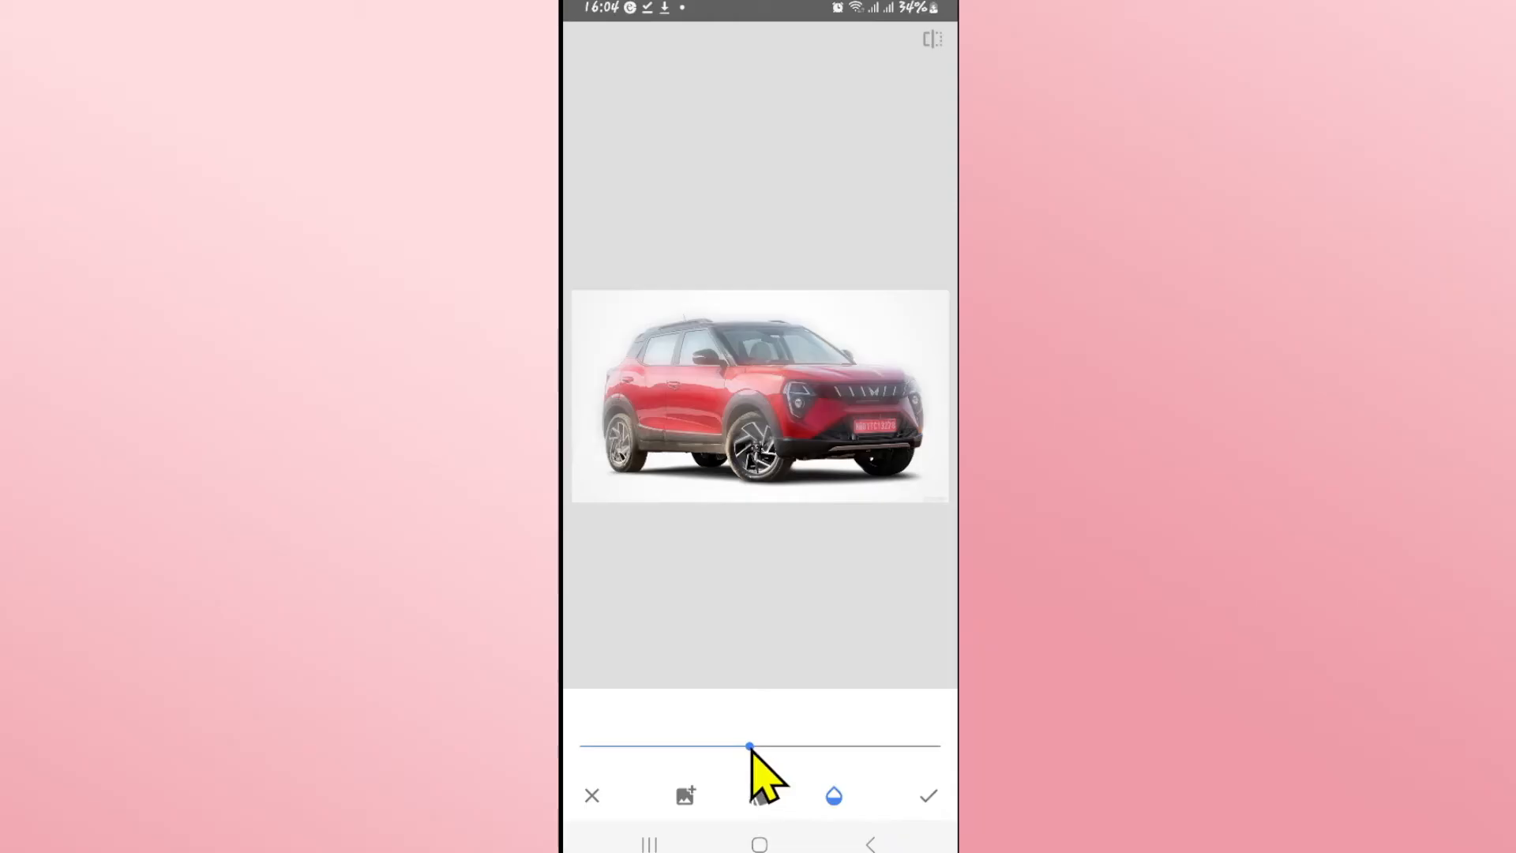
pyautogui.moveTo(750, 746); pyautogui.dragTo(955, 747)
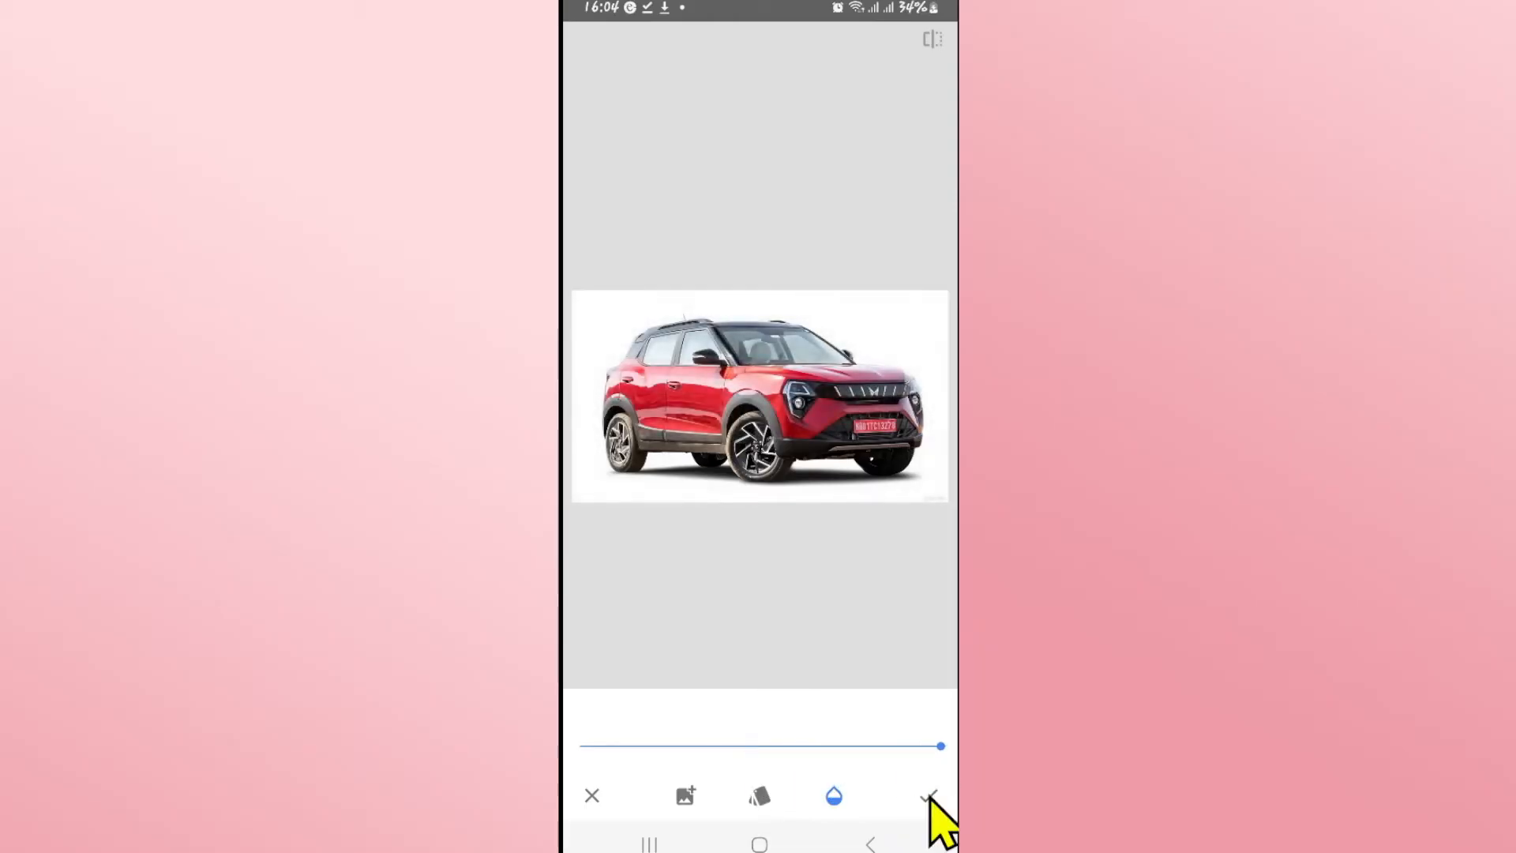
pyautogui.click(930, 796)
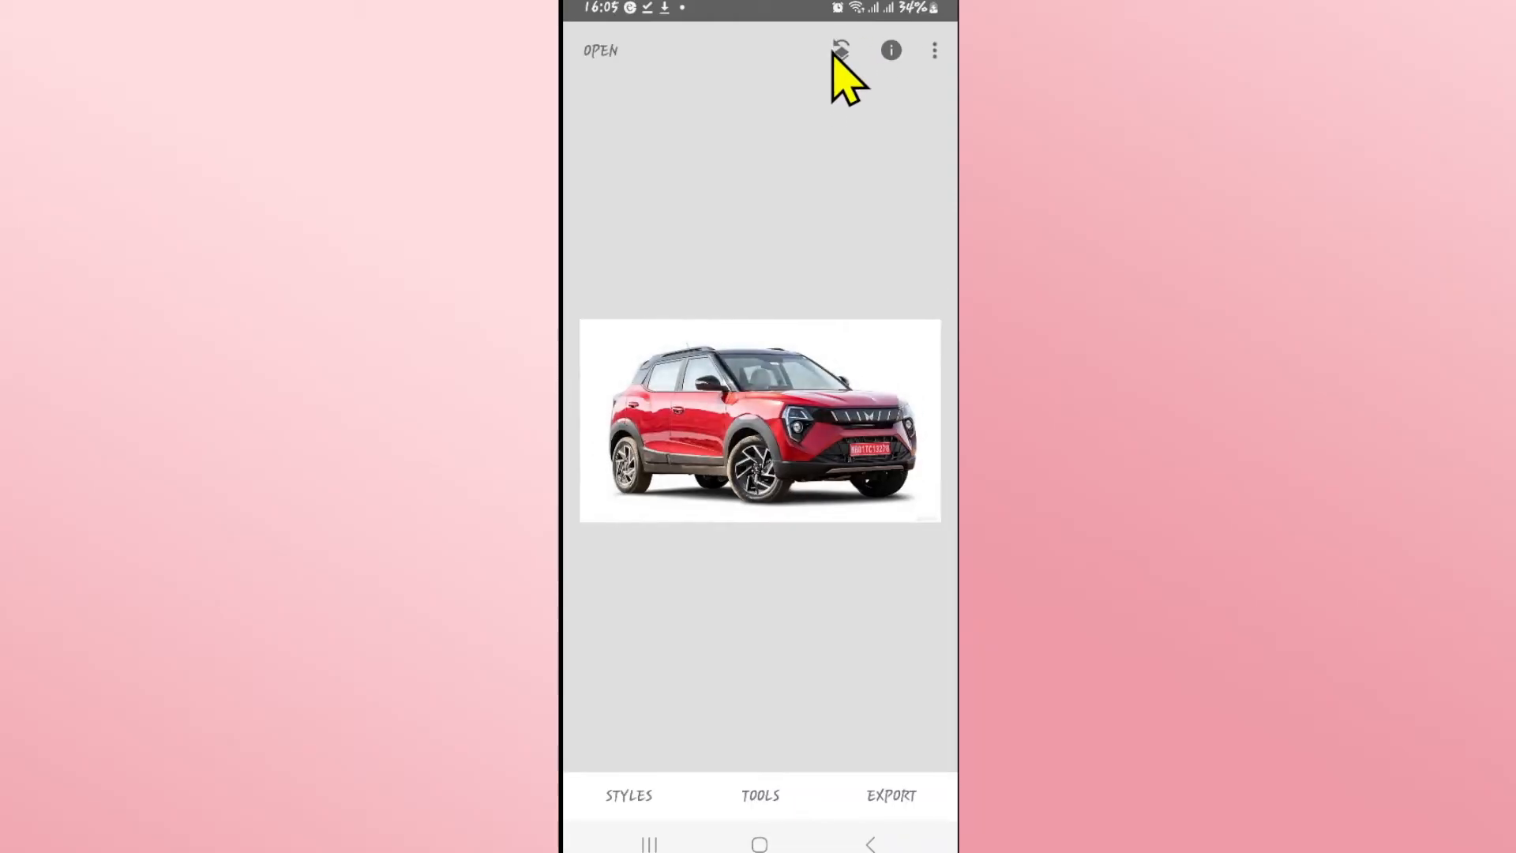
# Step: From View edits, open mask painting for the Double Exposure edit
pyautogui.click(841, 51)
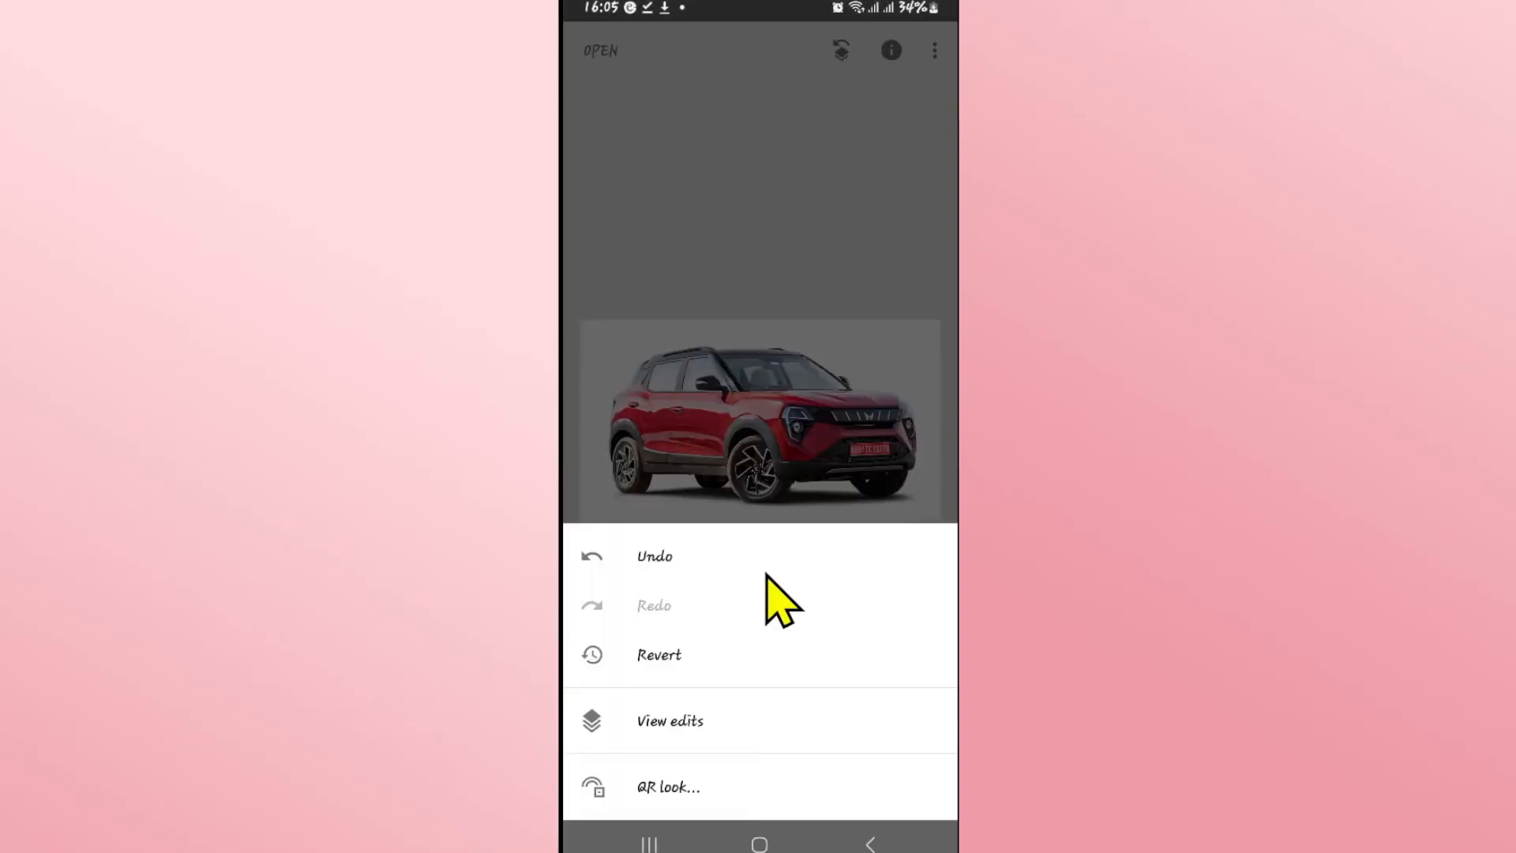
pyautogui.click(648, 731)
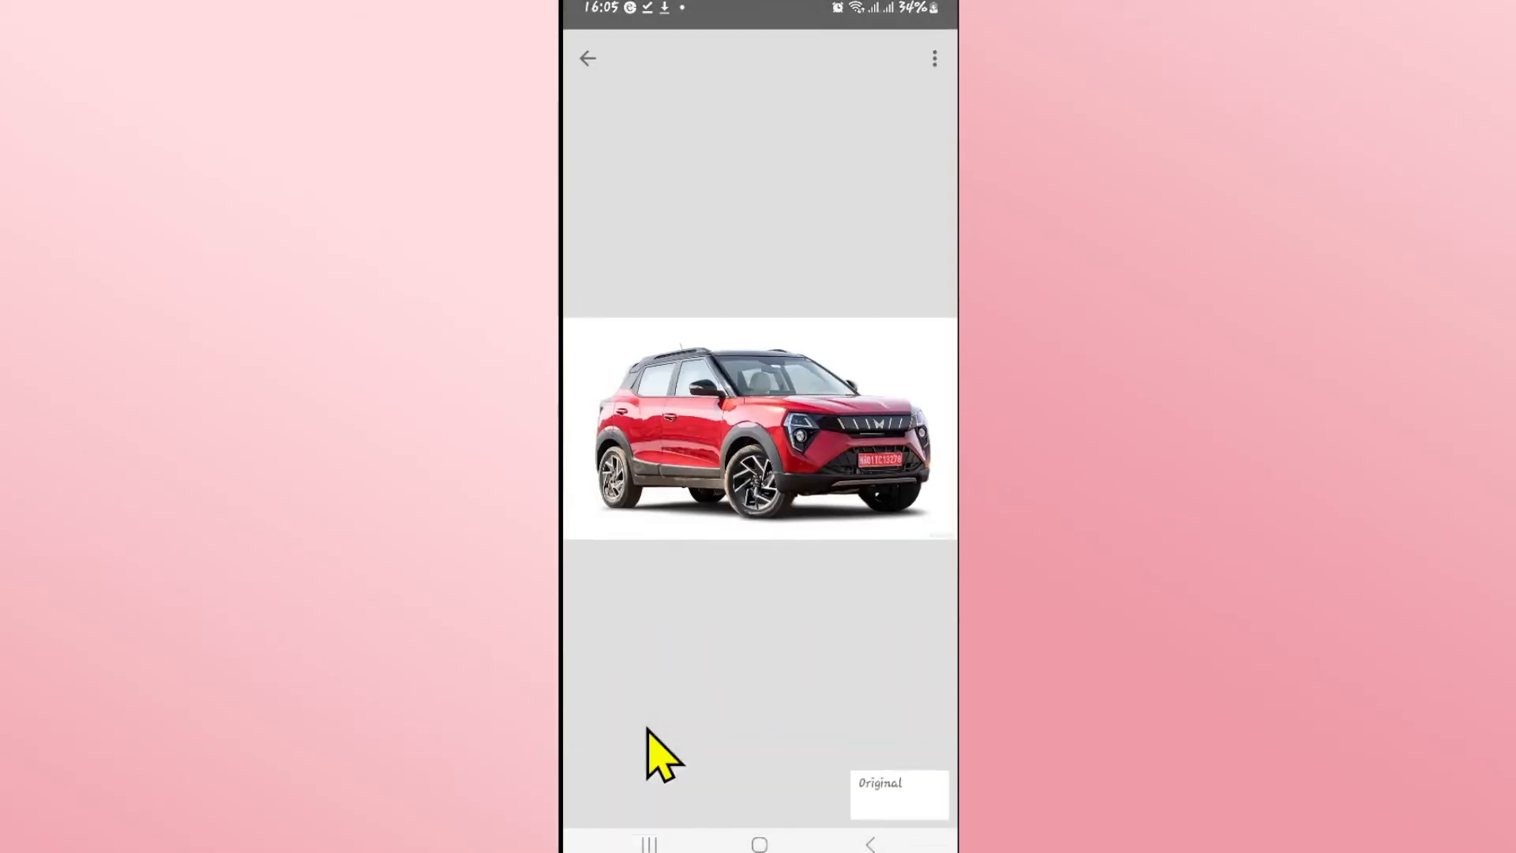
pyautogui.click(910, 688)
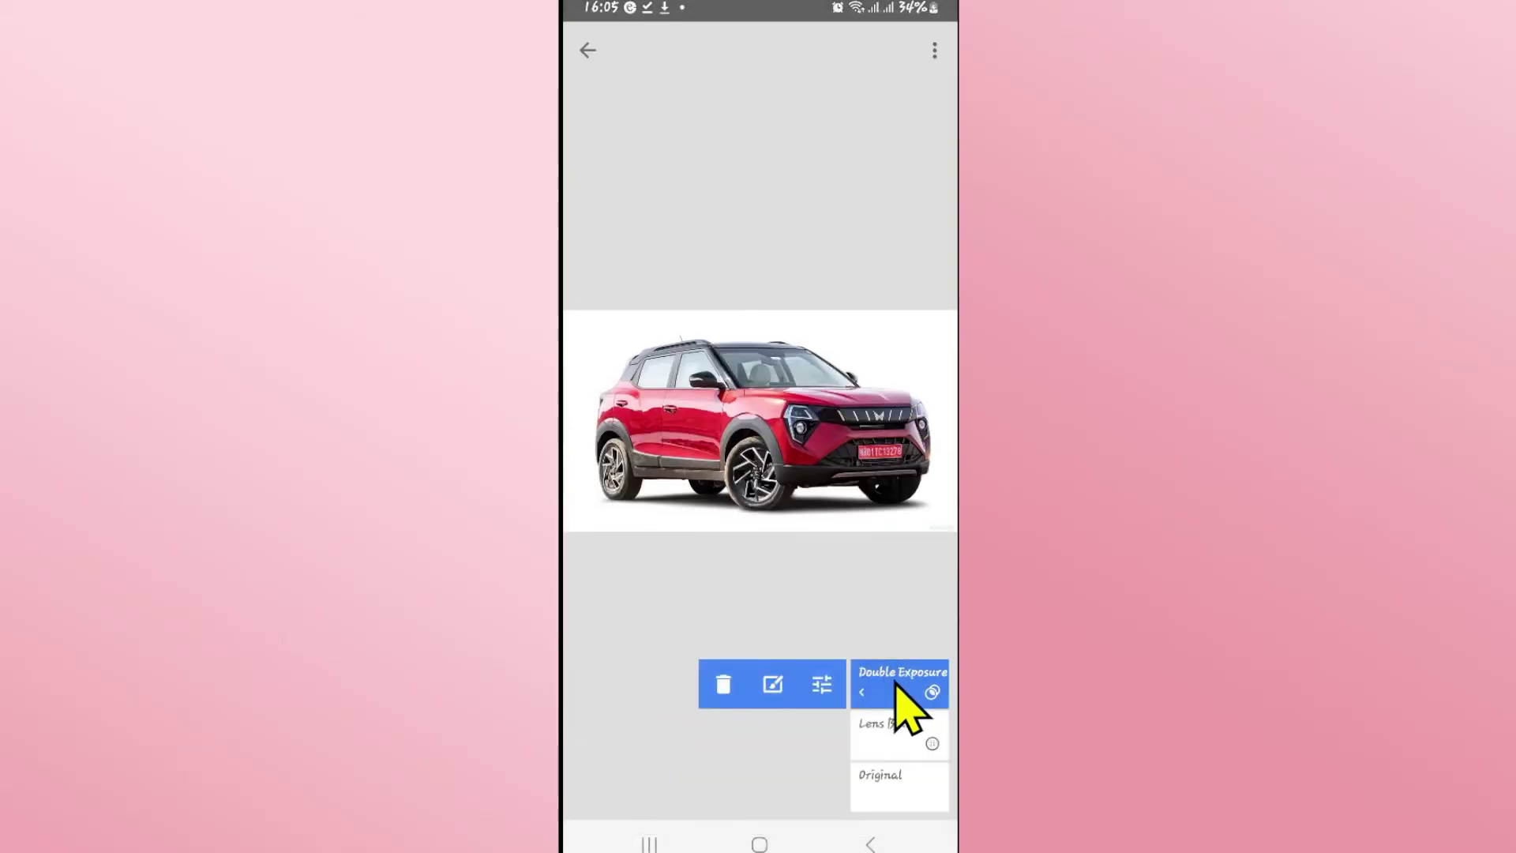
pyautogui.click(774, 685)
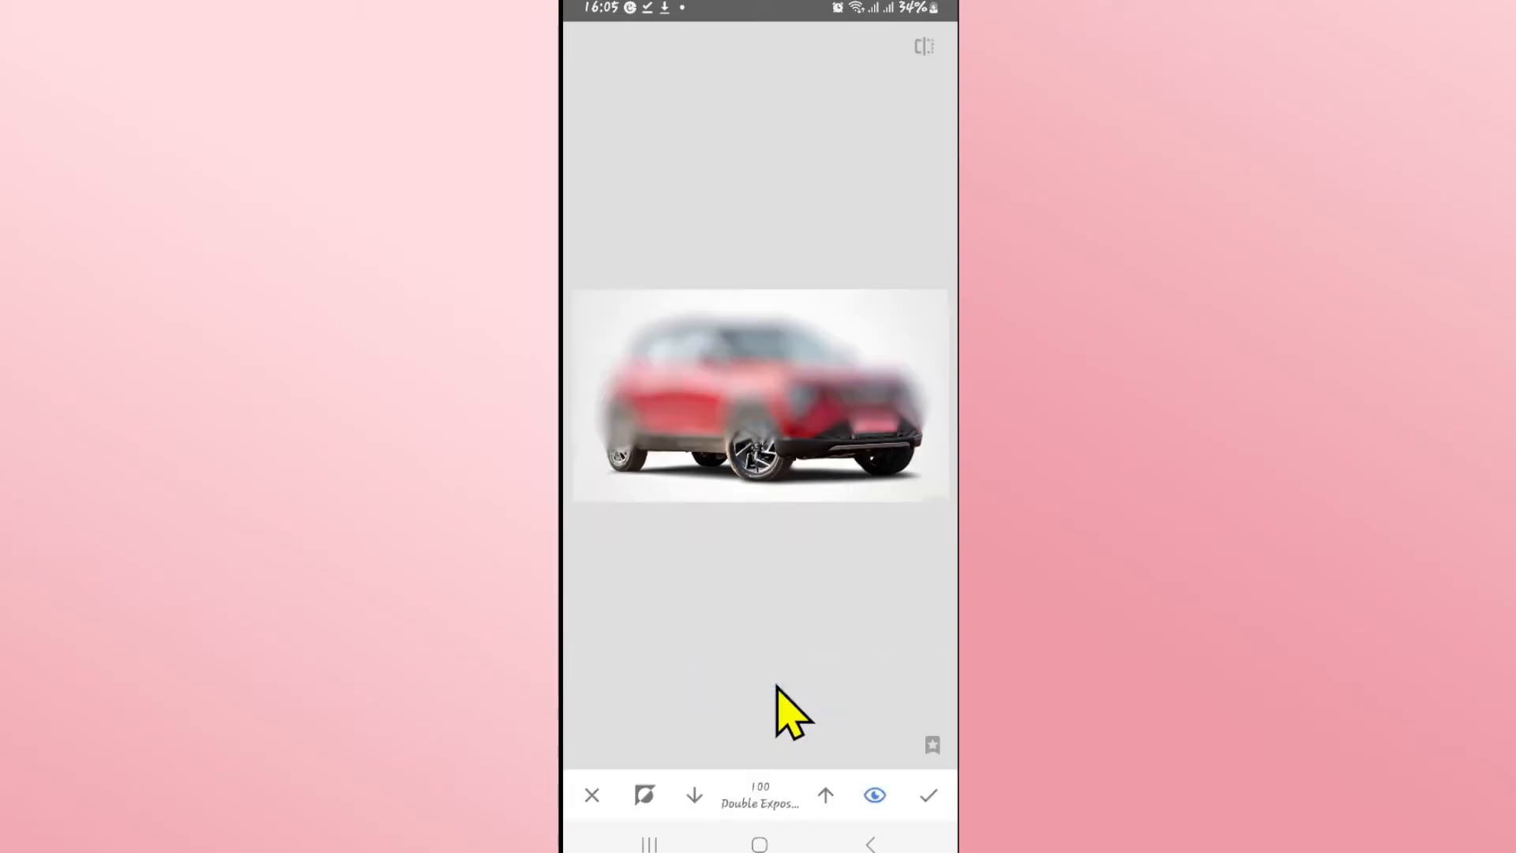
pyautogui.scroll(3, 760, 394)
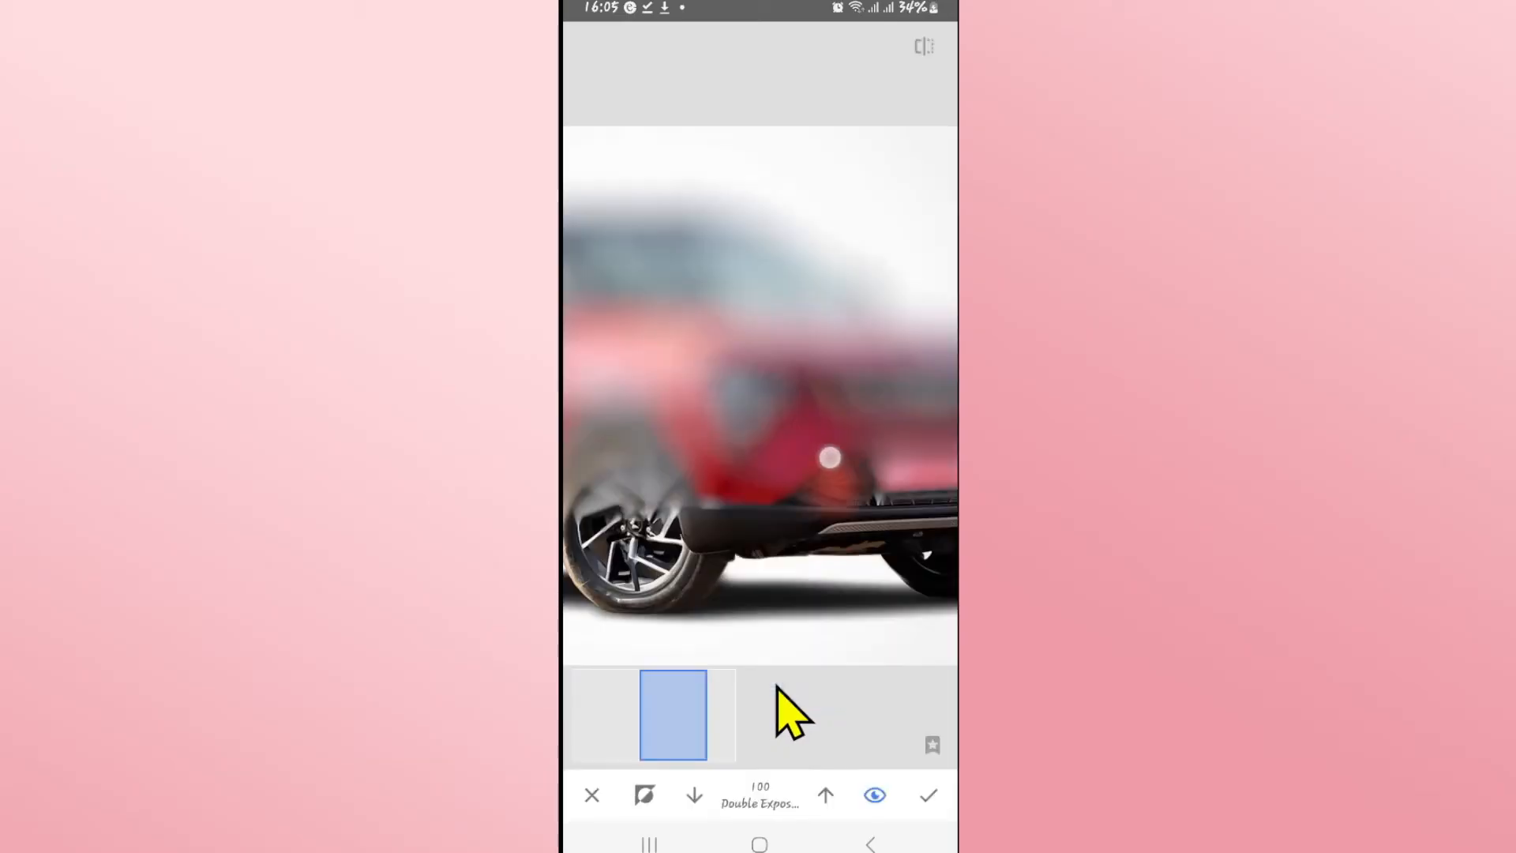
# Step: Paint the sharp overlay over the car, top right and grille, avoiding the plate, and apply the mask
pyautogui.moveTo(830, 451)
pyautogui.mouseDown()
pyautogui.moveTo(836, 383)
pyautogui.moveTo(855, 377)
pyautogui.moveTo(854, 407)
pyautogui.moveTo(762, 451)
pyautogui.moveTo(775, 439)
pyautogui.moveTo(722, 414)
pyautogui.moveTo(837, 339)
pyautogui.moveTo(711, 312)
pyautogui.moveTo(823, 296)
pyautogui.mouseUp()
pyautogui.scroll(-2, 759, 394)
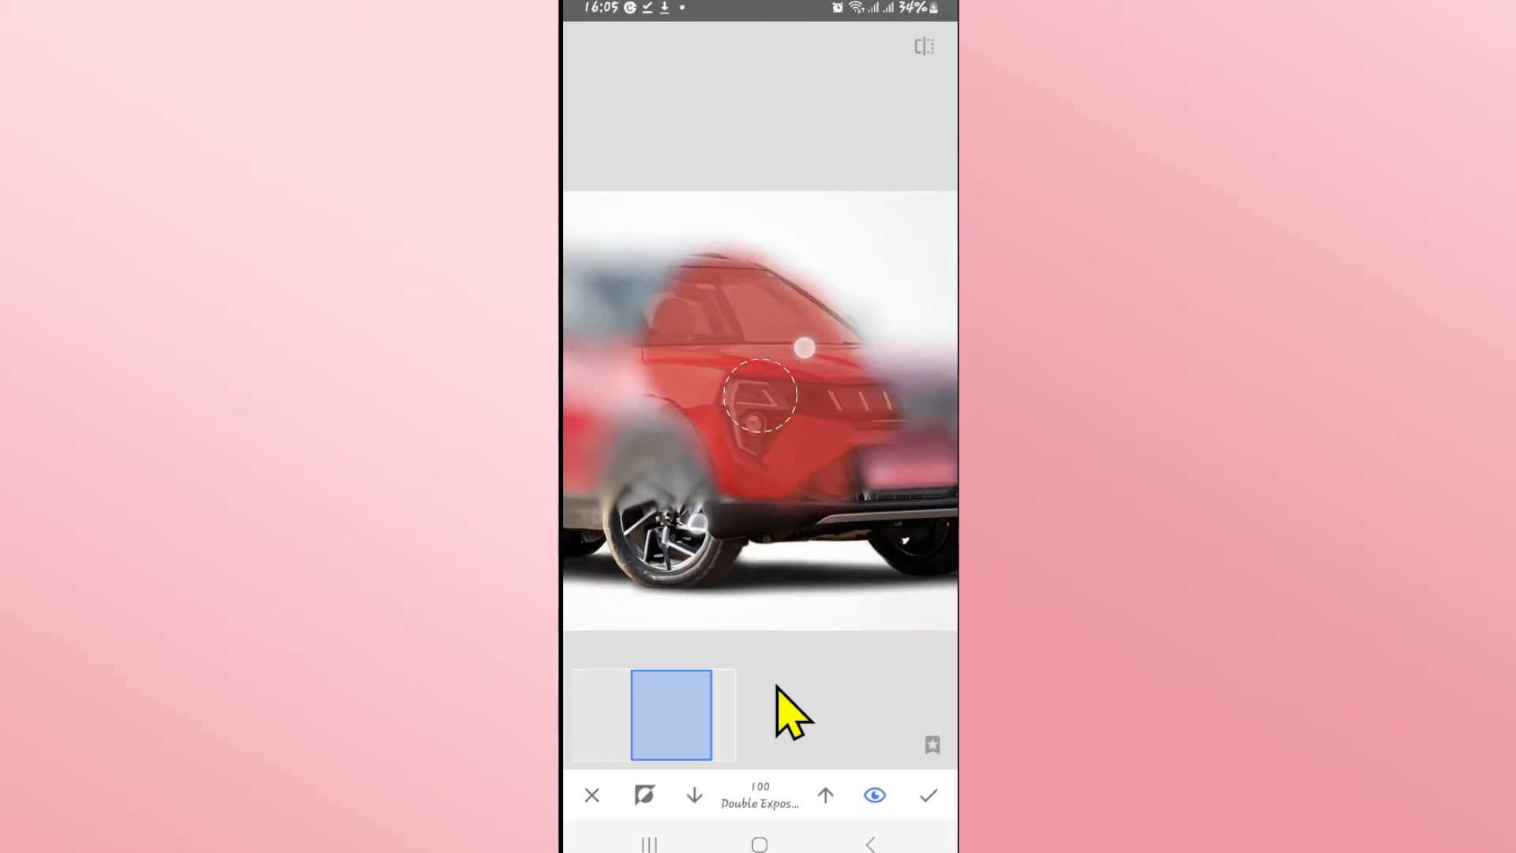
pyautogui.scroll(-2, 759, 395)
pyautogui.scroll(-2, 760, 395)
pyautogui.moveTo(817, 306); pyautogui.dragTo(937, 319)
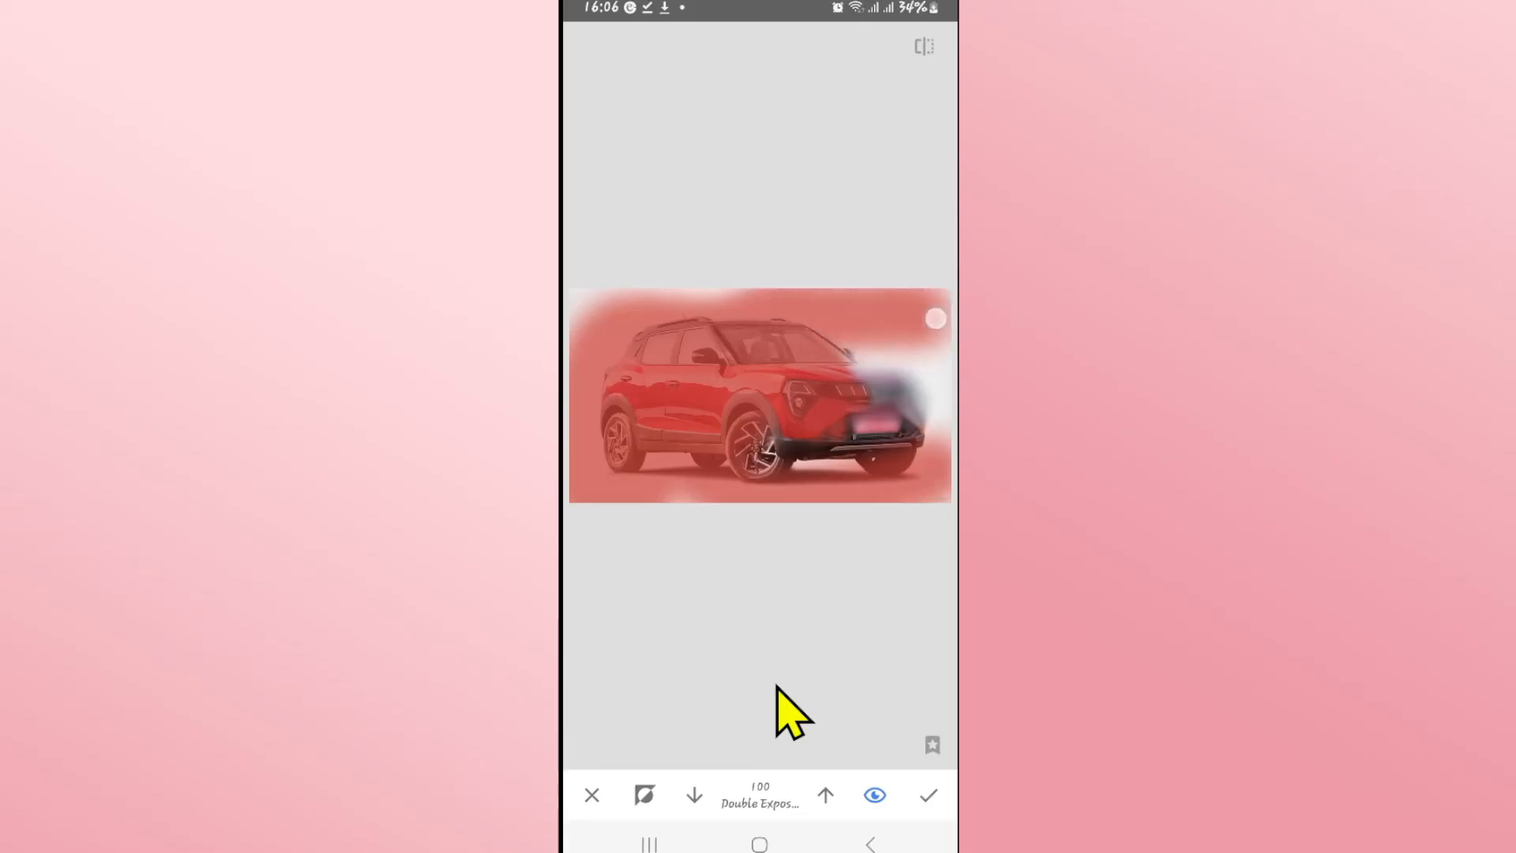
pyautogui.moveTo(827, 362); pyautogui.dragTo(924, 392)
pyautogui.scroll(5, 901, 398)
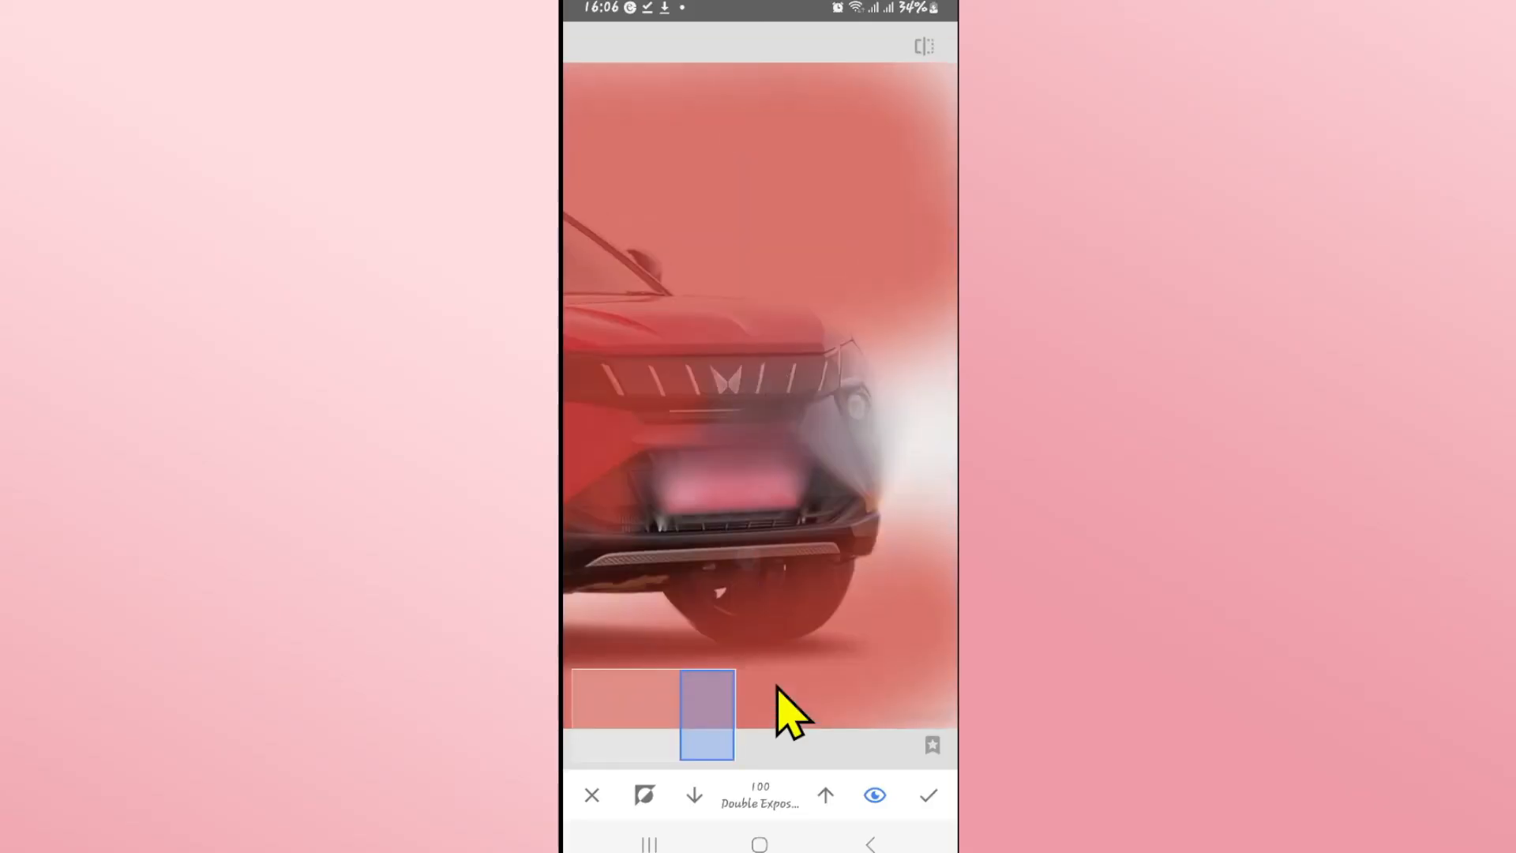
pyautogui.scroll(3, 778, 474)
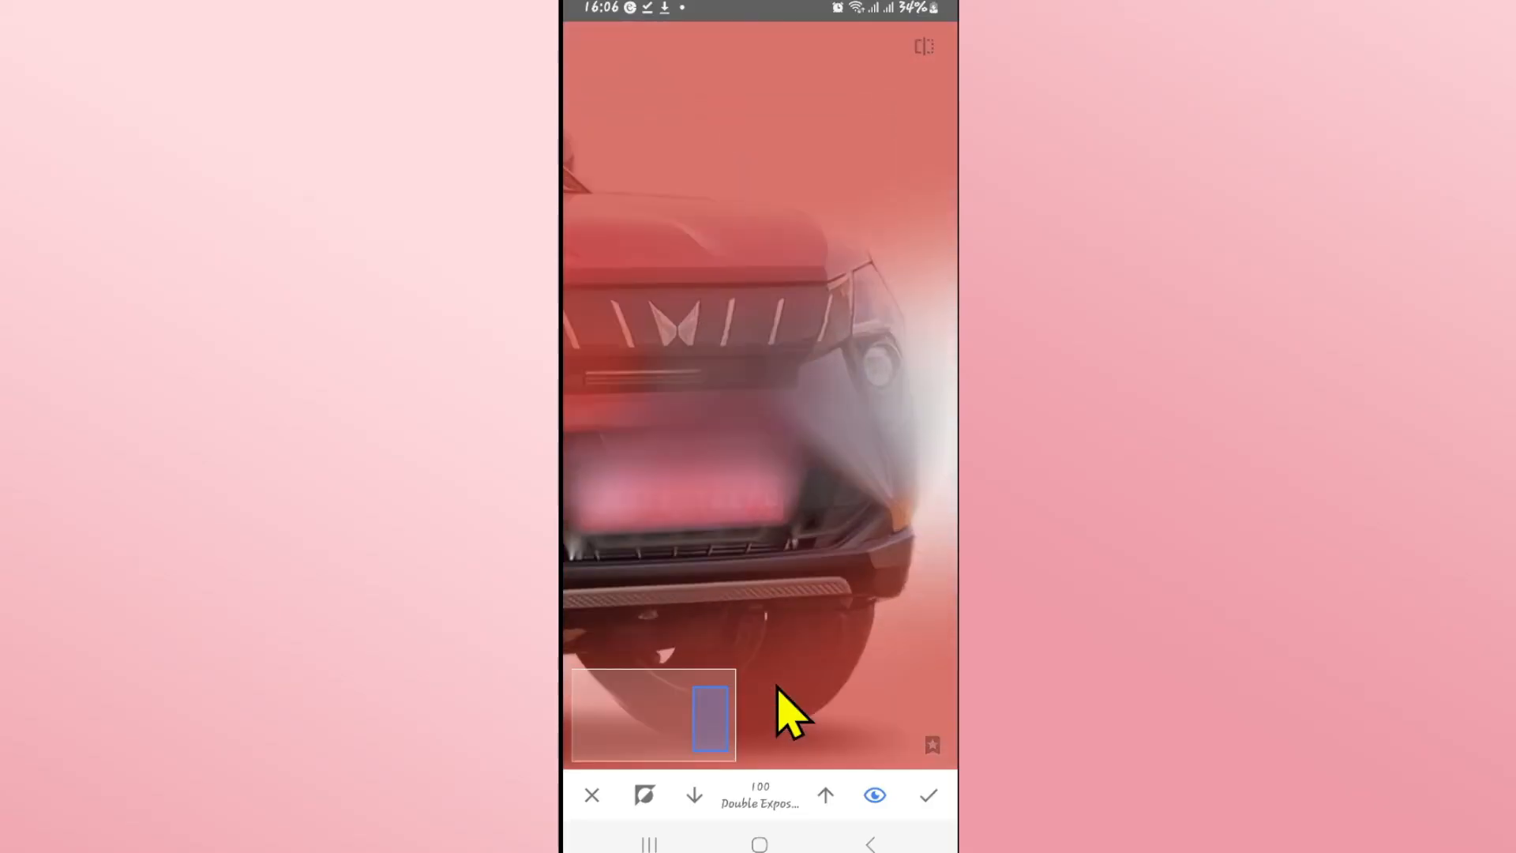
pyautogui.scroll(-5, 778, 689)
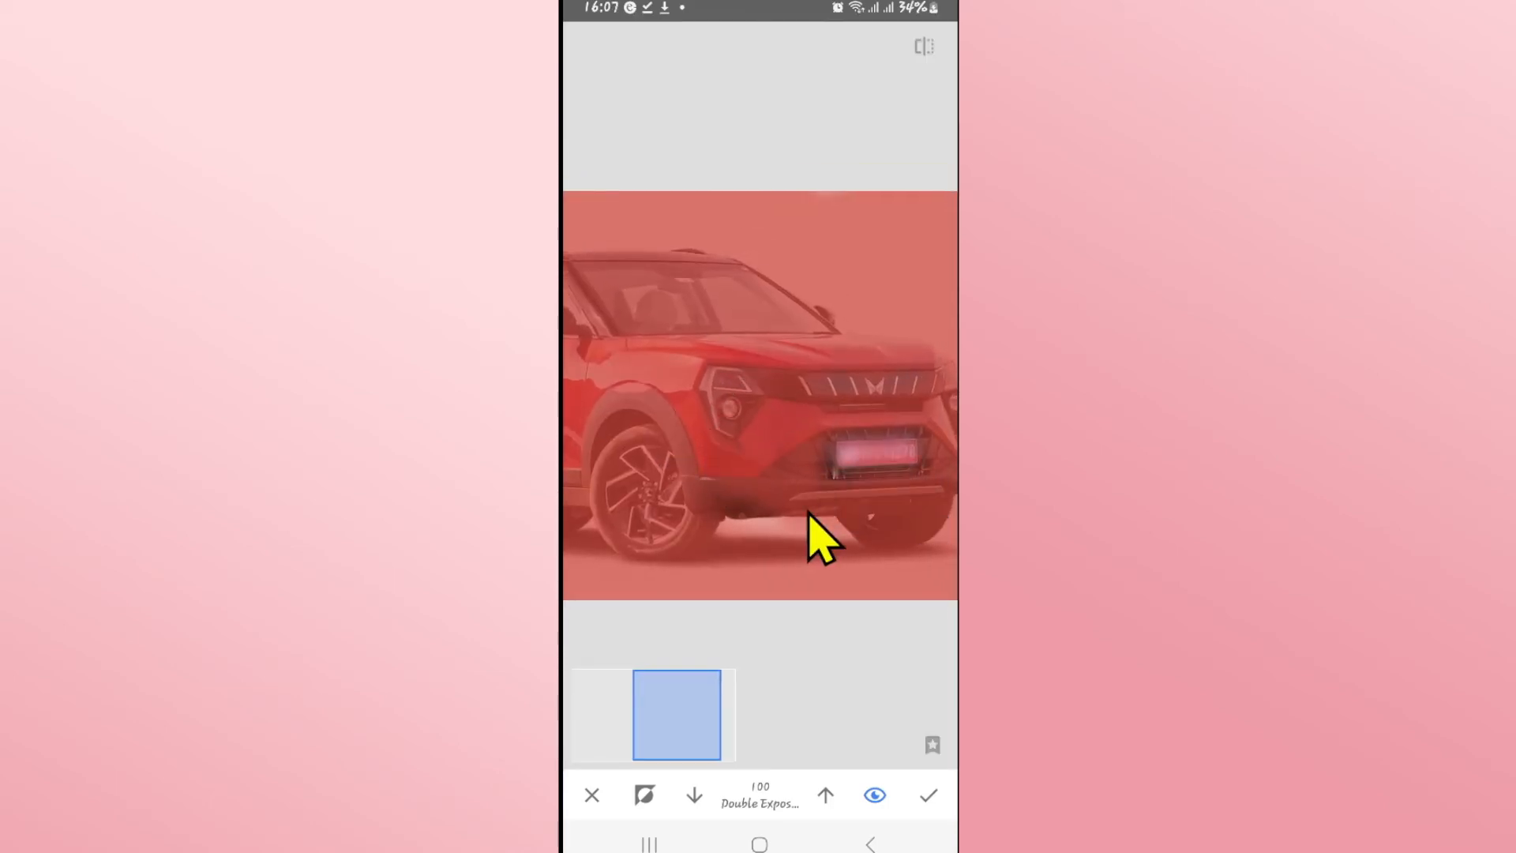
pyautogui.click(925, 797)
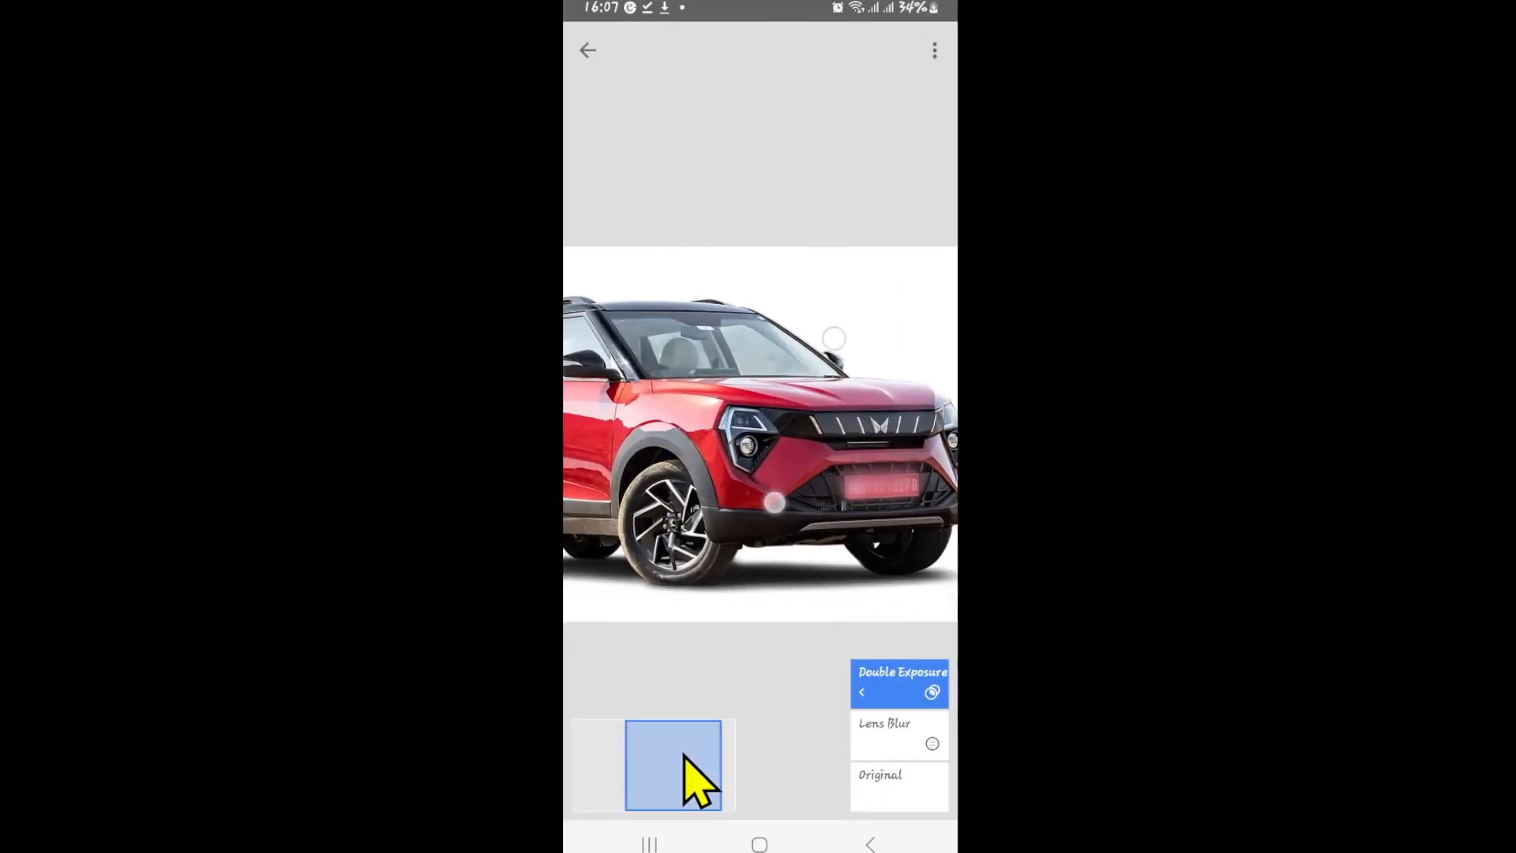
# Step: Close the edit history to the main view and leave Snapseed for the home screen
pyautogui.click(685, 758)
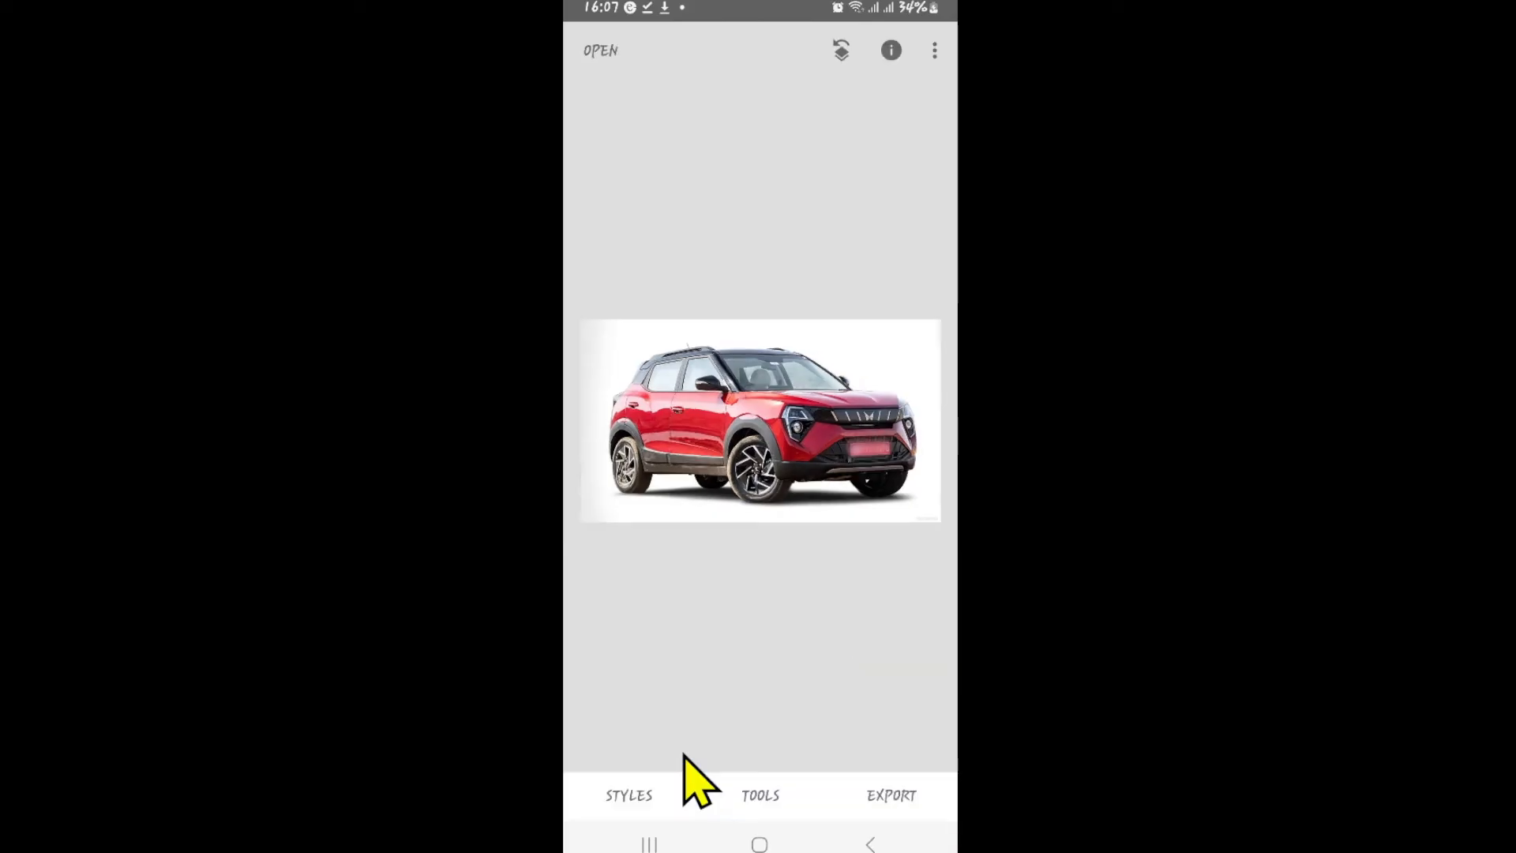
pyautogui.press('super')
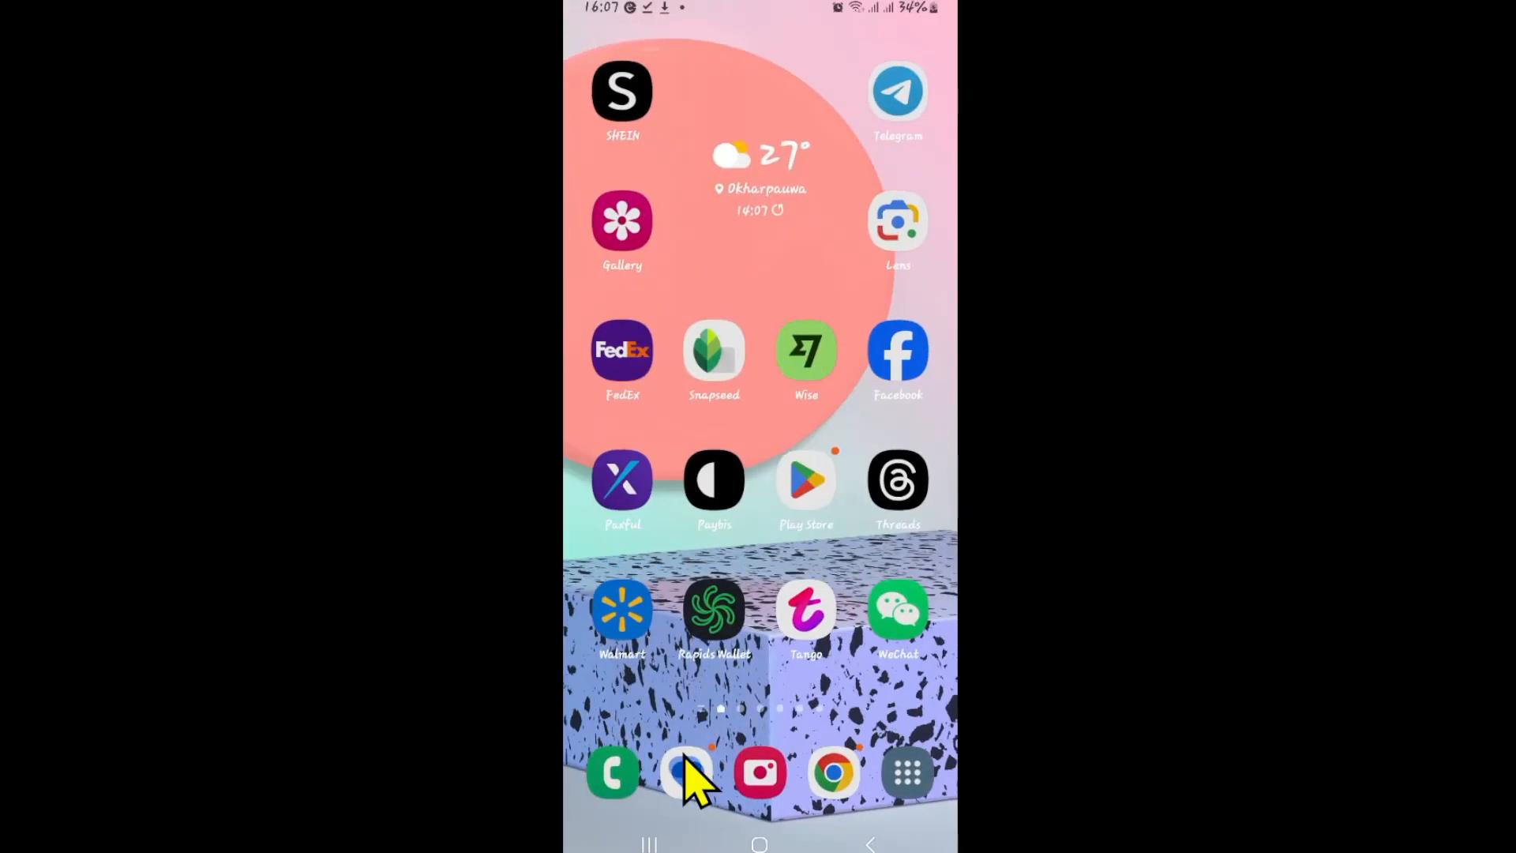